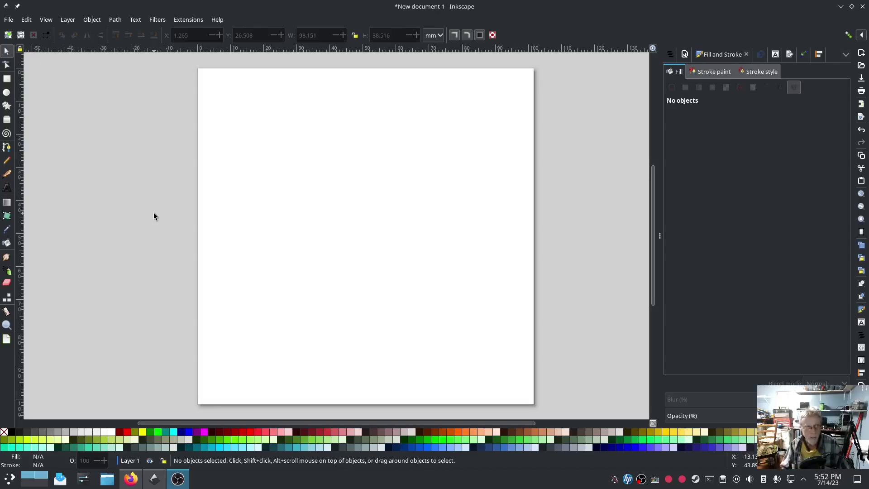
Step: Draw a wide rectangle and fill it with a linear gradient from purple to opaque pink at hue 308
left_click(7, 79)
left_click_drag(231, 182, 504, 251)
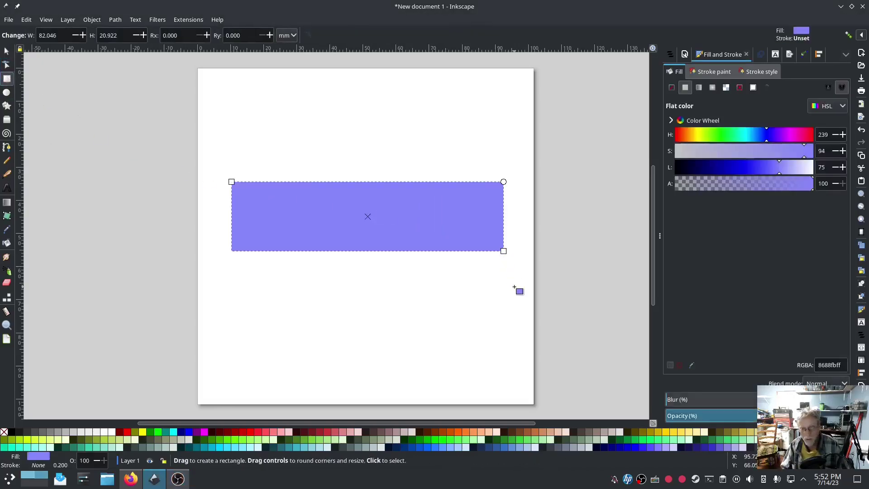
left_click(700, 88)
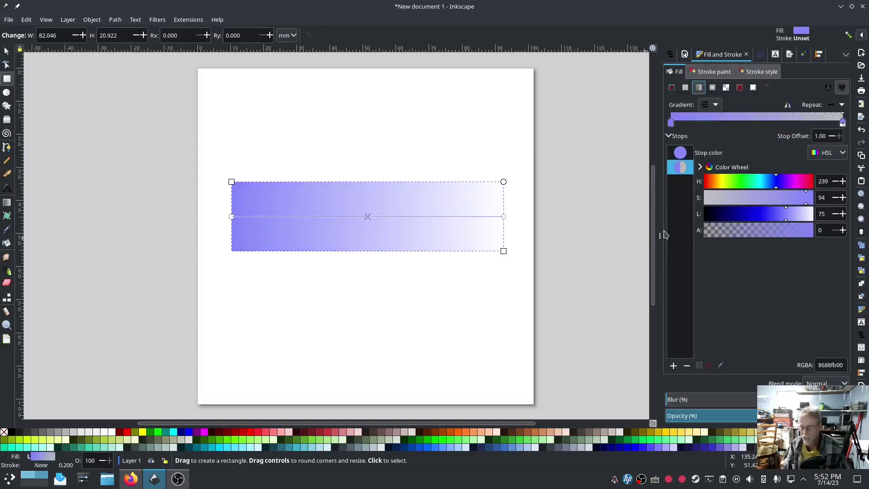
left_click(684, 155)
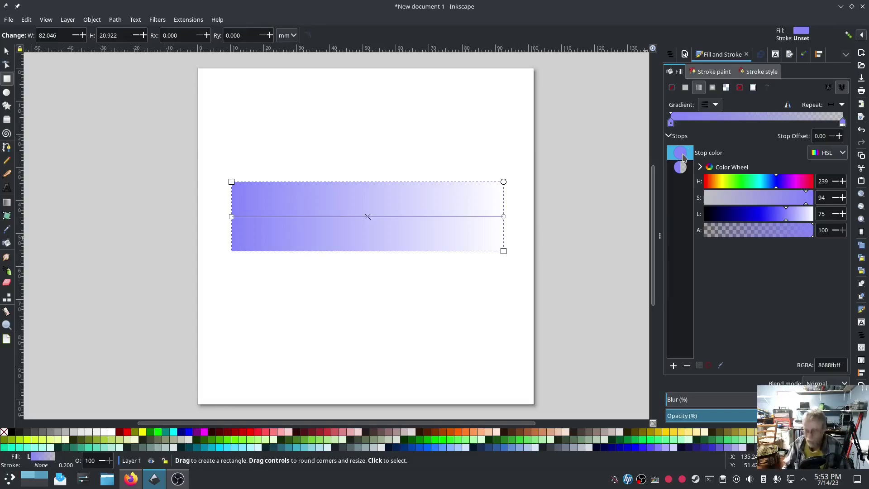
left_click(682, 168)
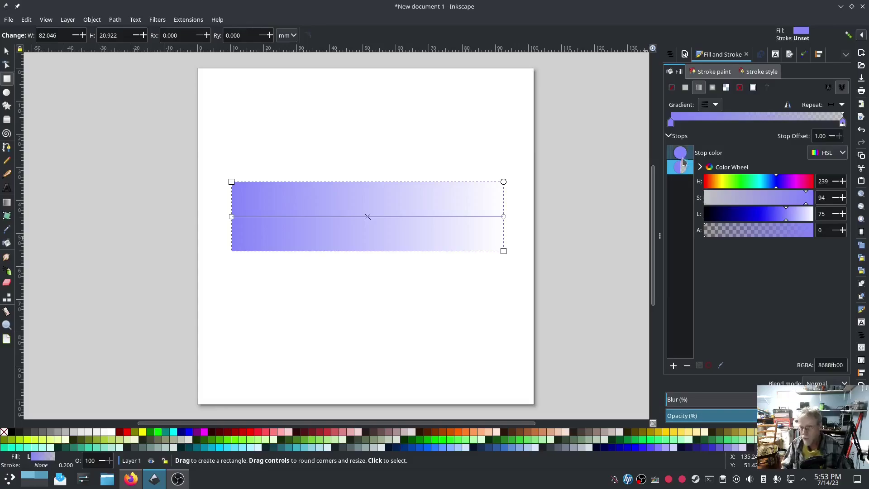
left_click_drag(777, 231, 828, 232)
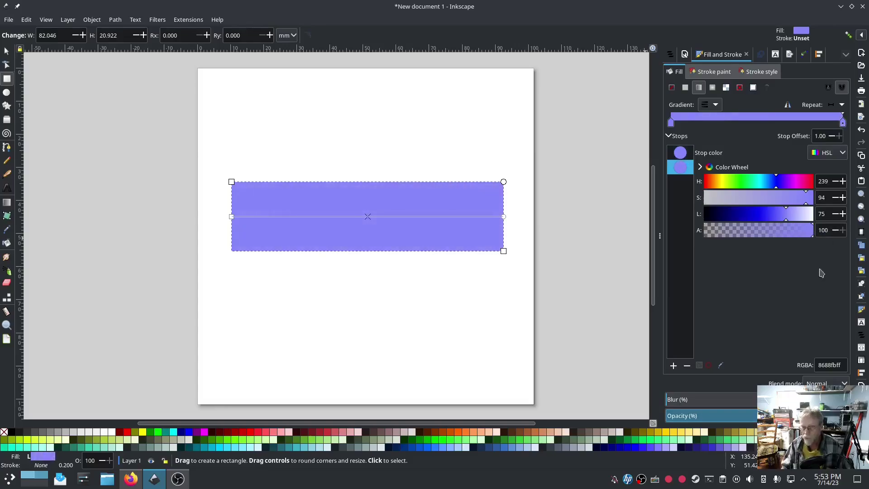
left_click(797, 181)
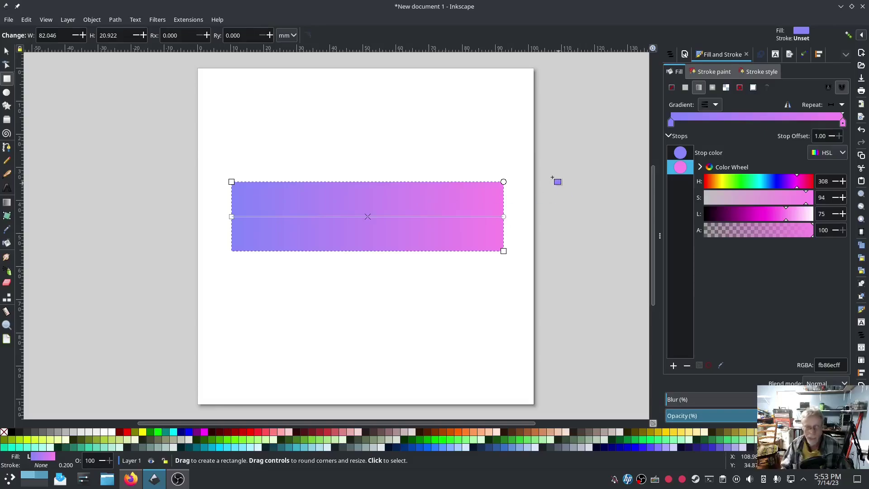
Step: Apply Ink/Stitch's Convert to gradient blocks to the gradient rectangle
left_click(193, 21)
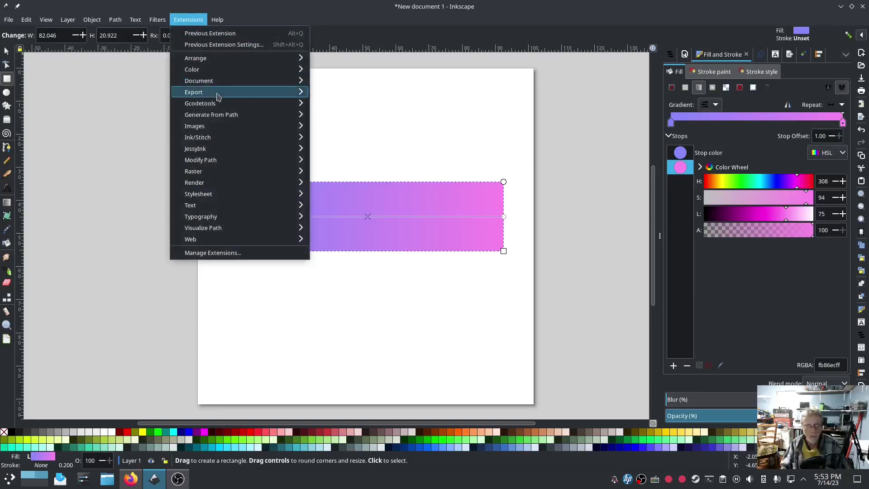
mouse_move(199, 138)
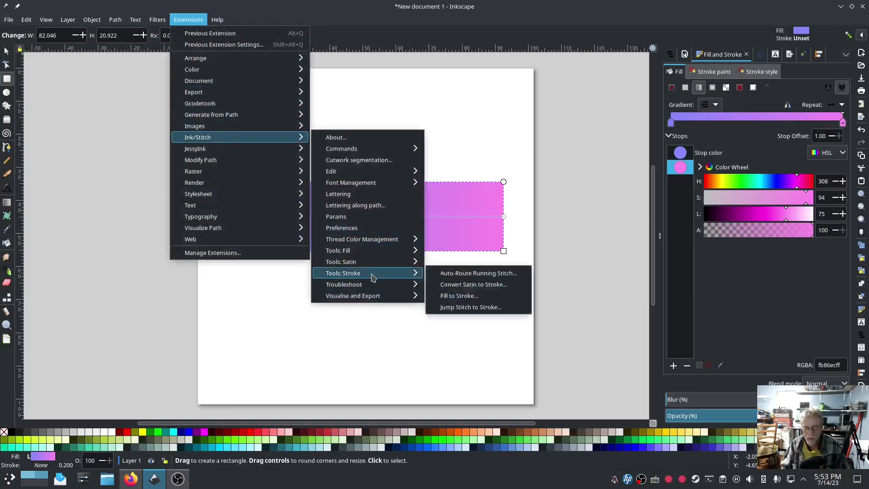
mouse_move(366, 254)
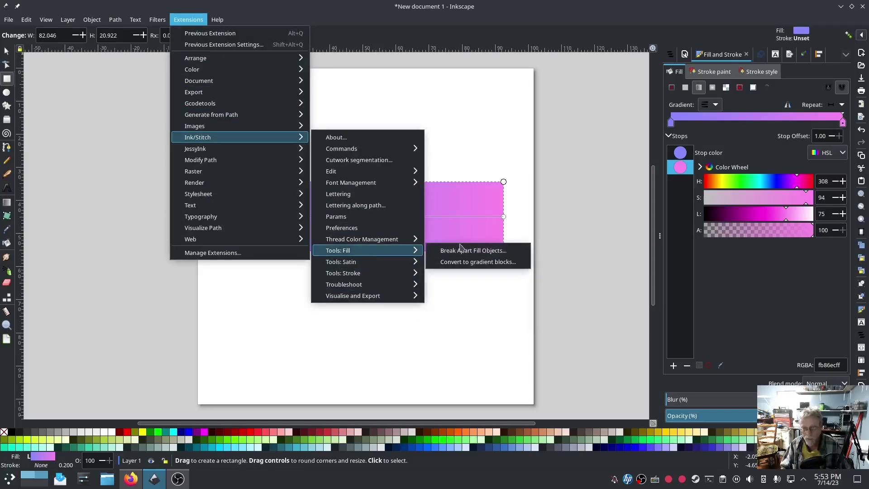
left_click(473, 263)
left_click(516, 311)
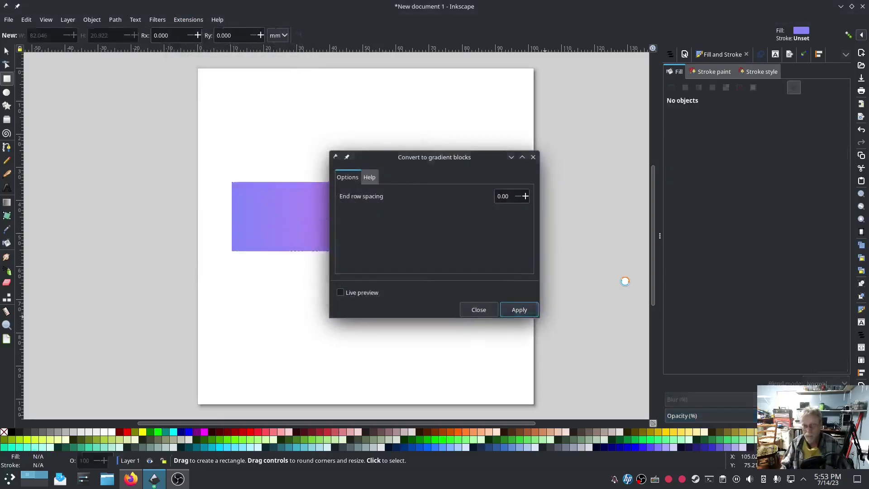
left_click(477, 309)
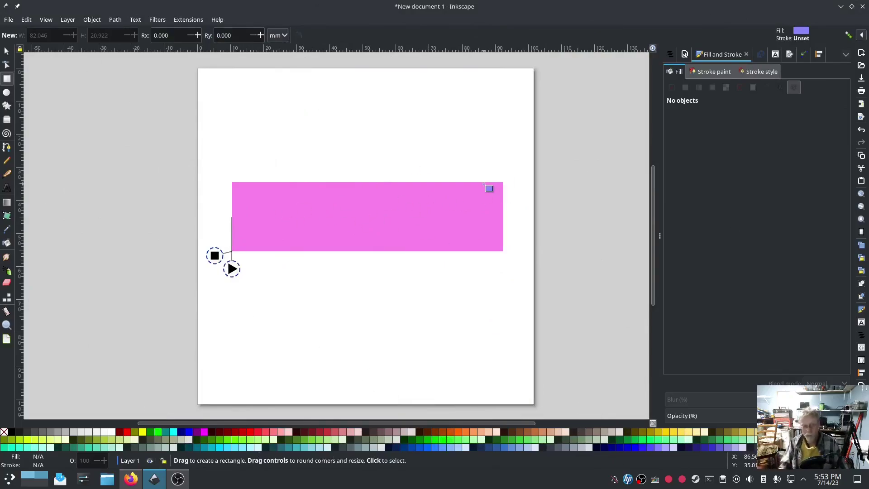
Step: Move the pink block aside to reveal the blue block, then undo the move
left_click(6, 51)
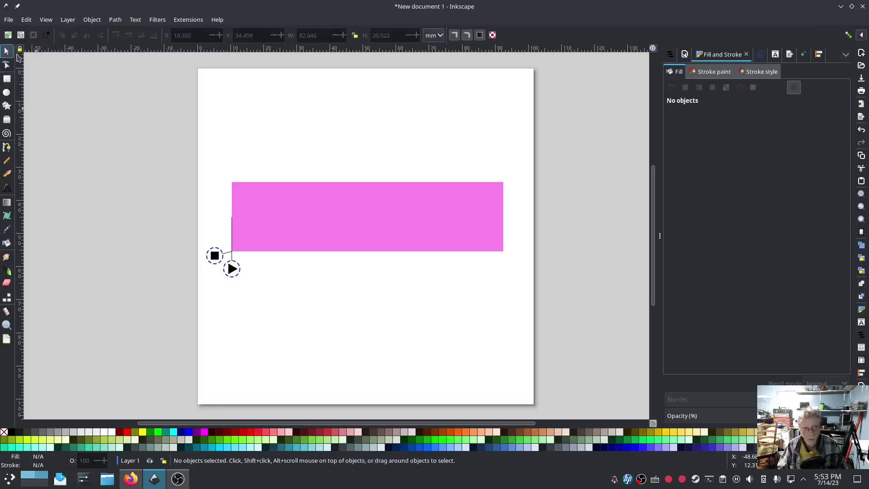
left_click_drag(380, 202, 392, 267)
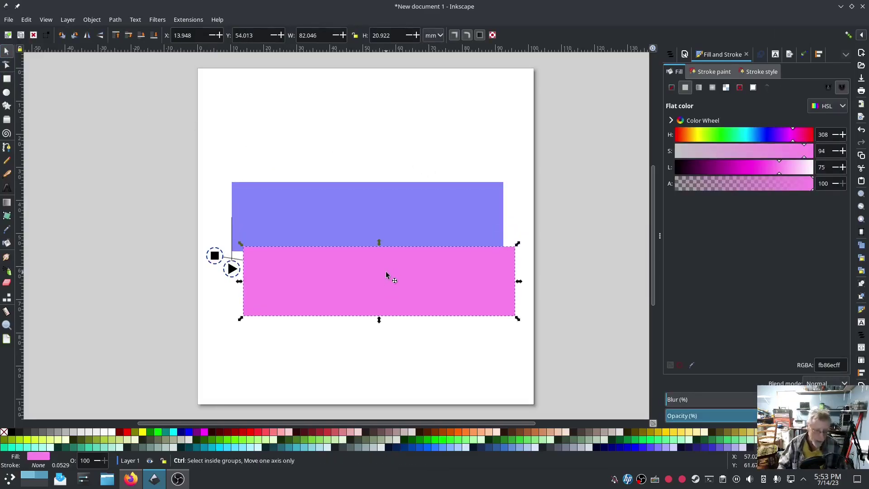
key("ctrl+z")
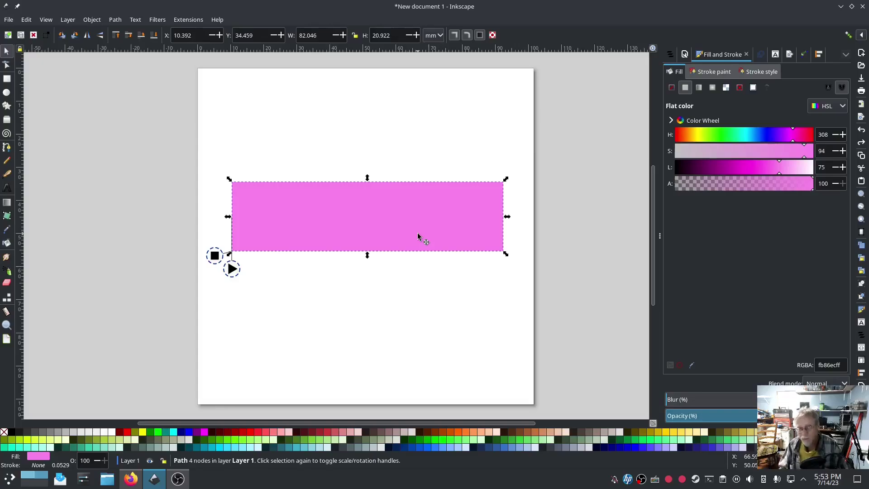
scroll(418, 236, "up", 3)
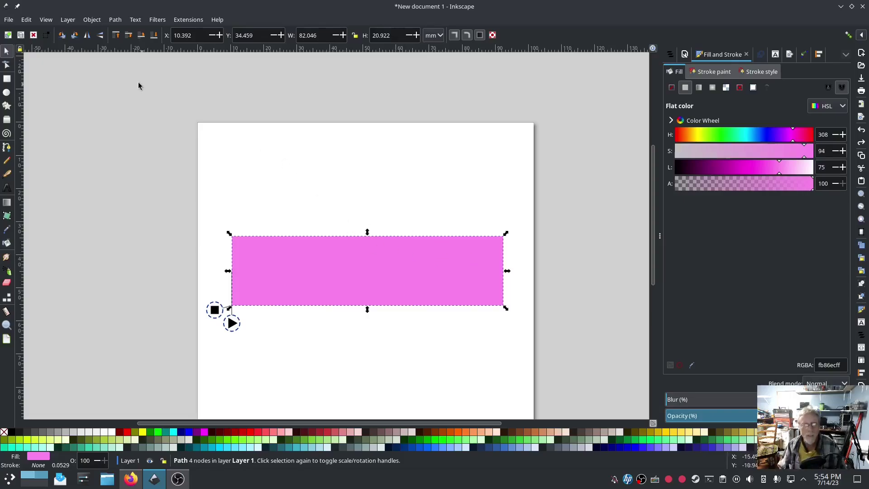
left_click(188, 20)
mouse_move(227, 142)
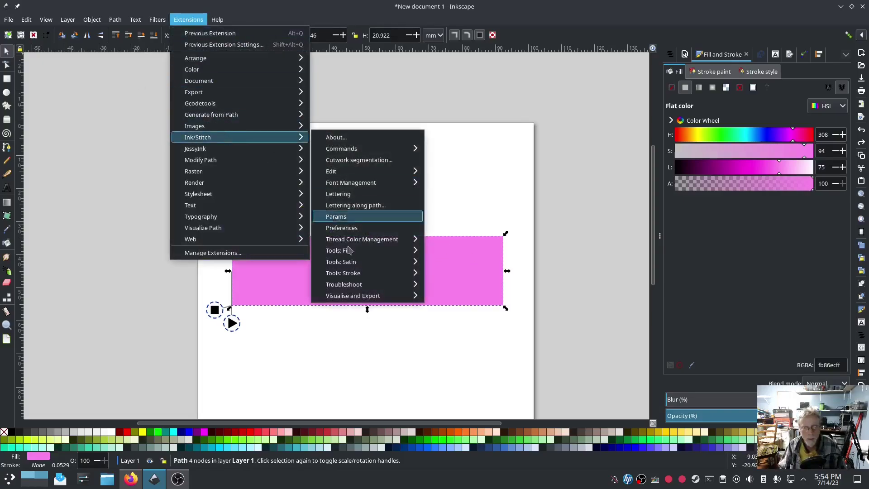
mouse_move(370, 297)
left_click(463, 330)
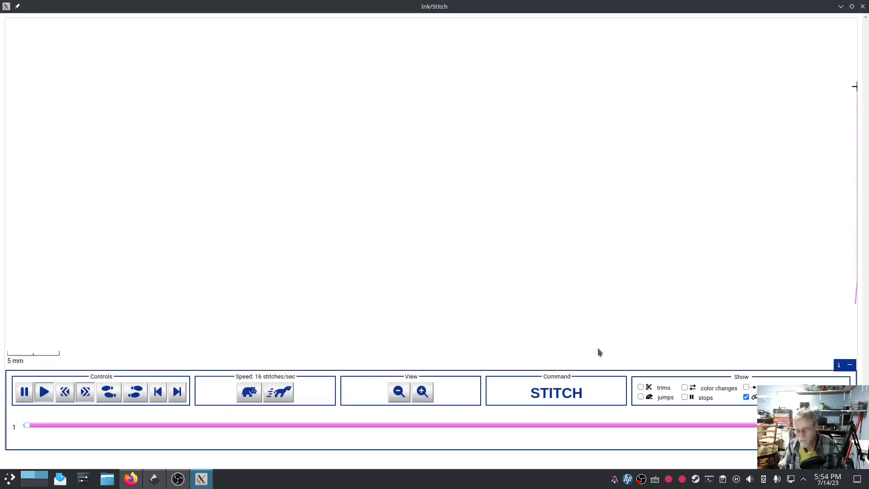
left_click(279, 392)
left_click(279, 392)
left_click(279, 392)
left_click(279, 392)
left_click(279, 393)
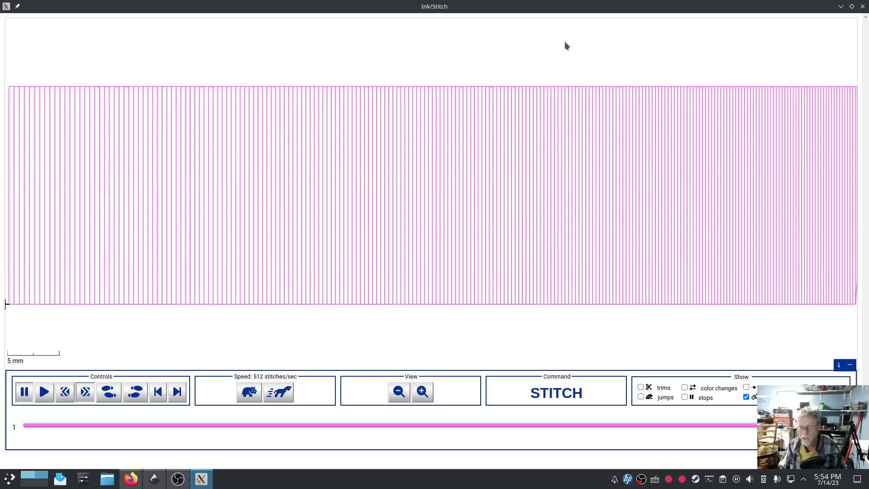
left_click(863, 6)
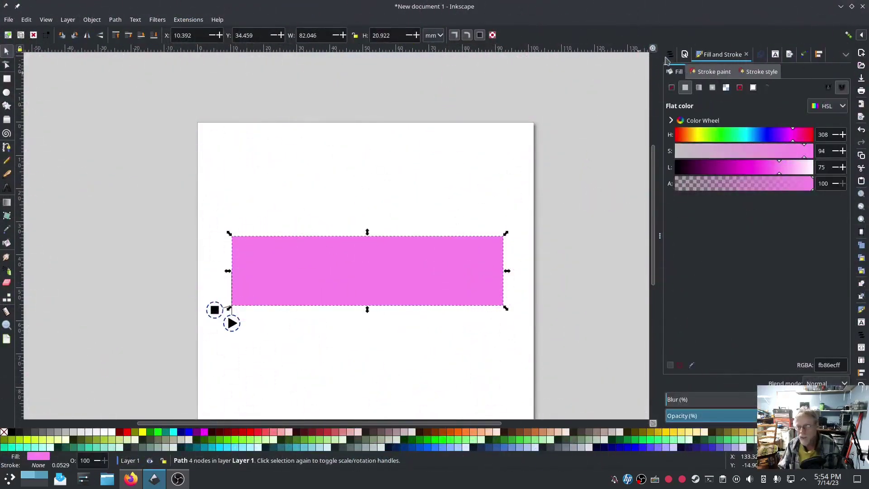
Step: With Layers and Objects shown and nothing selected, preview the stitch plan at 128 stitches/sec
left_click(670, 54)
left_click(563, 134)
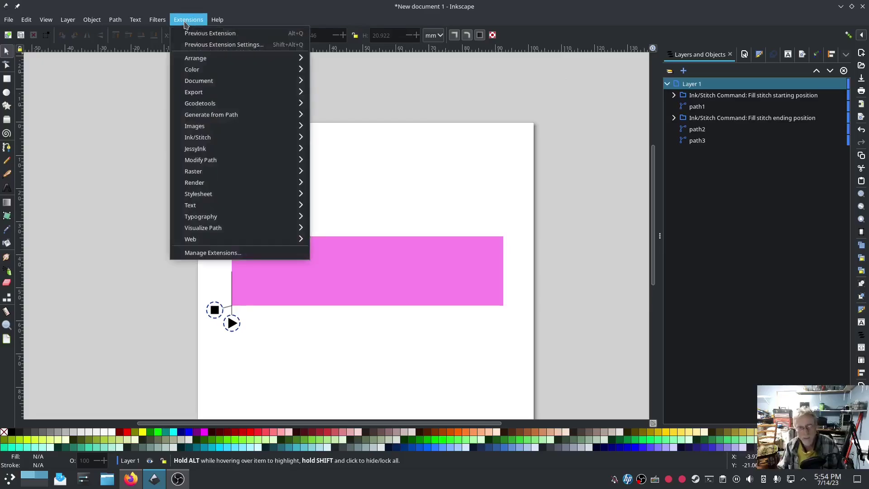
mouse_move(197, 137)
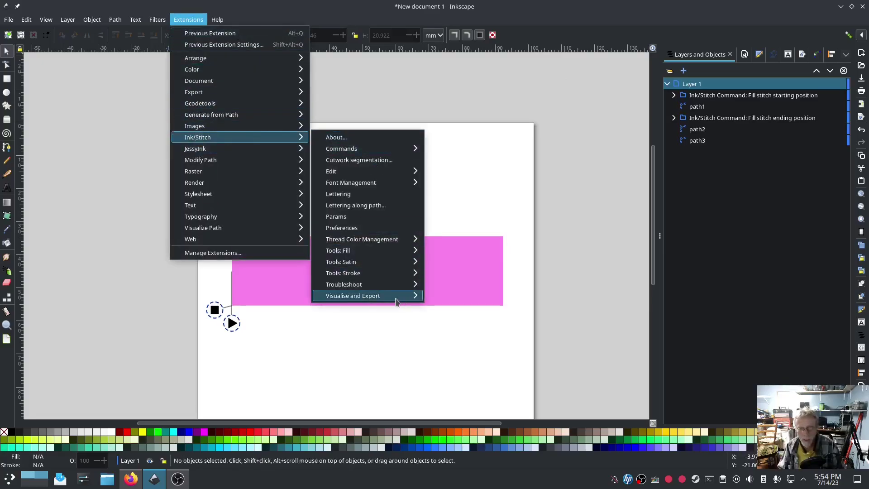
mouse_move(394, 301)
left_click(469, 326)
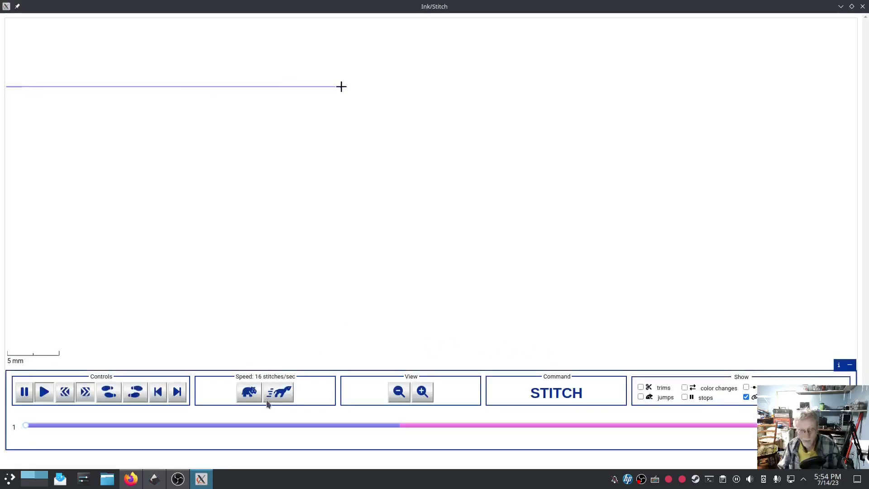
left_click(279, 392)
left_click(279, 392)
left_click(279, 392)
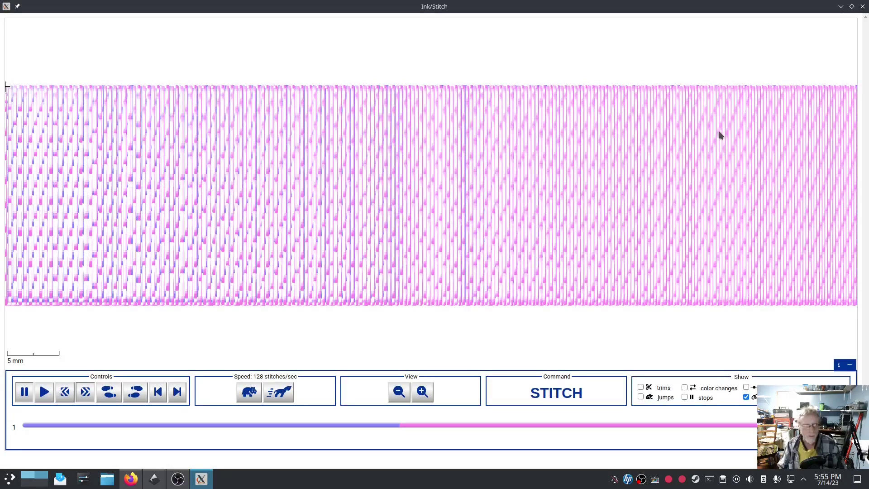
left_click(861, 6)
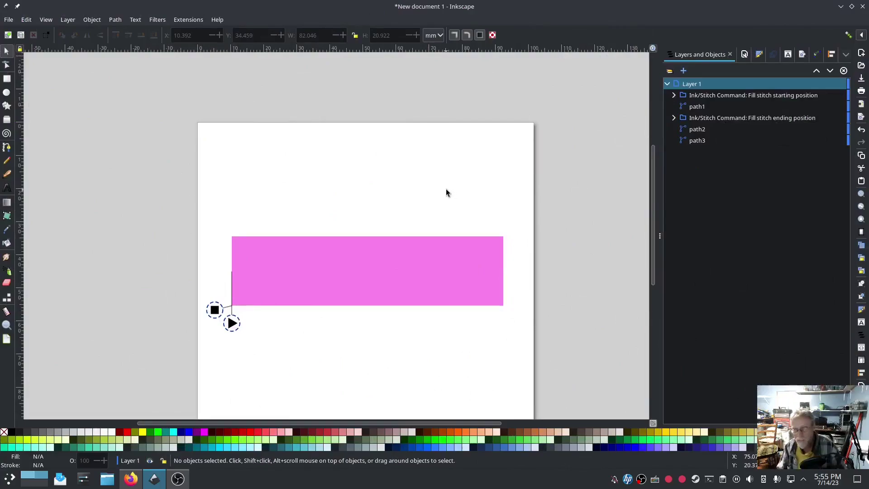
Step: Select all five objects, deselect them, and undo the gradient-block conversion
left_click_drag(566, 349, 74, 188)
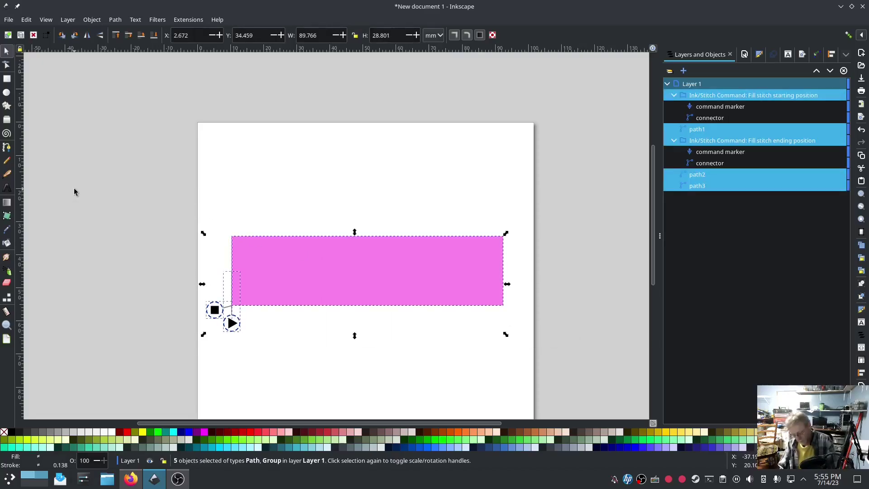
key("Escape")
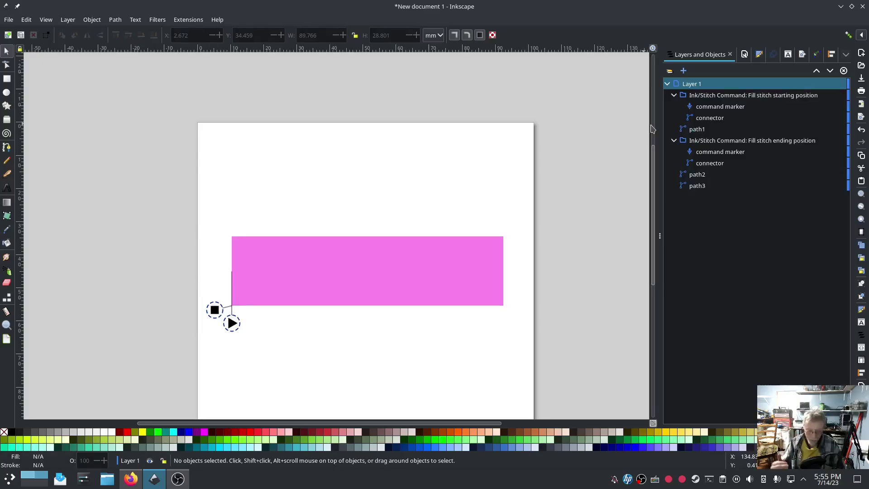
key("ctrl+z")
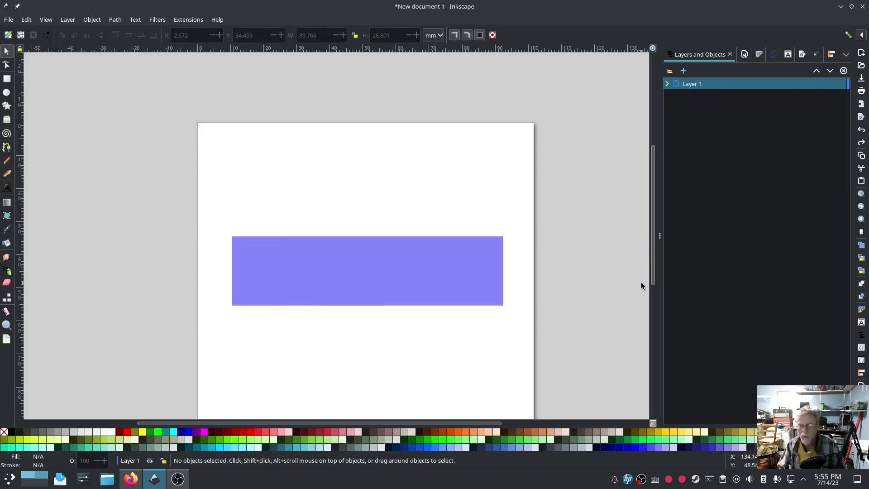
Step: Select rectangle rect3961 in Layer 1 and redo to restore its purple-to-pink gradient
left_click(667, 84)
left_click(691, 96)
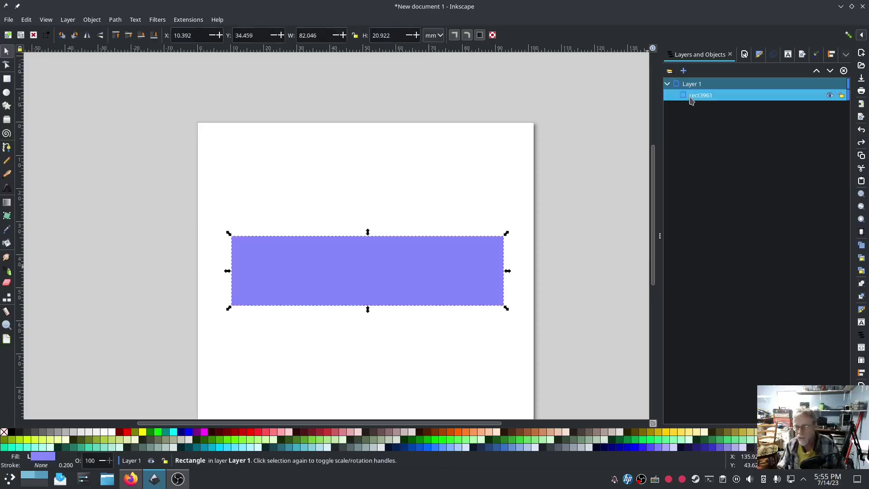
left_click(26, 20)
left_click(53, 46)
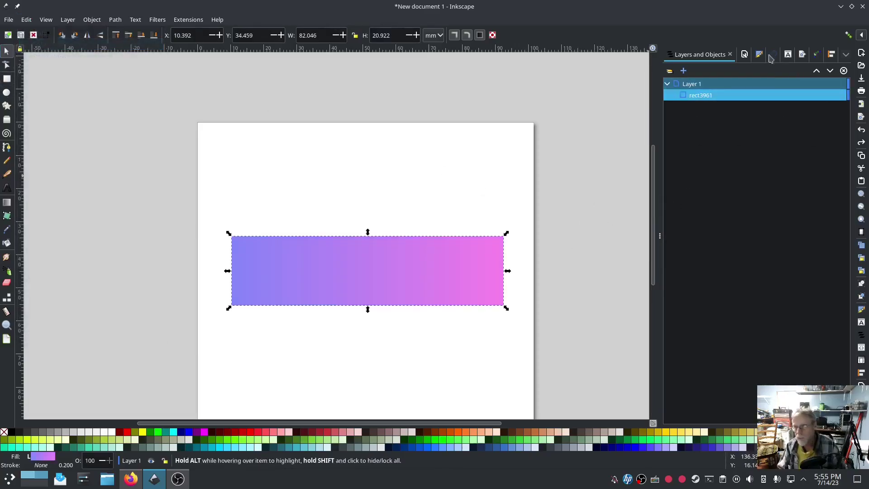
left_click(759, 54)
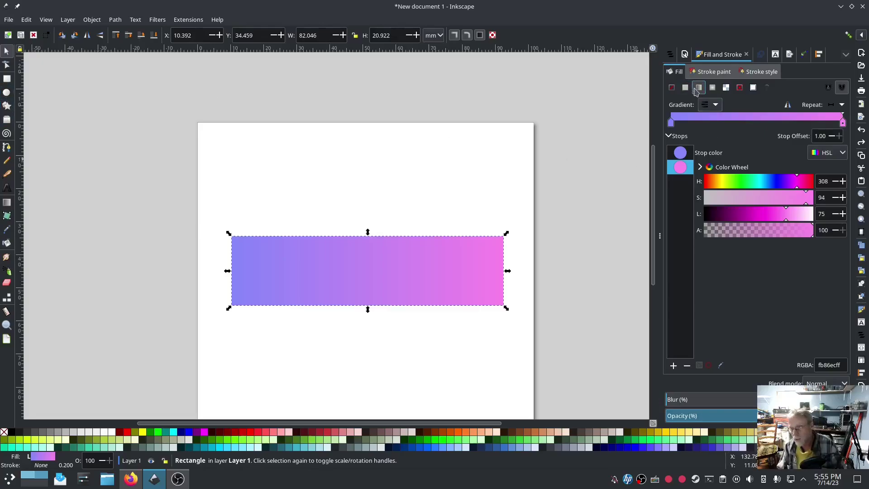
Step: Drag the gradient's start and end handles toward the rectangle's centre, shortening the purple-to-pink transition
left_click(681, 154)
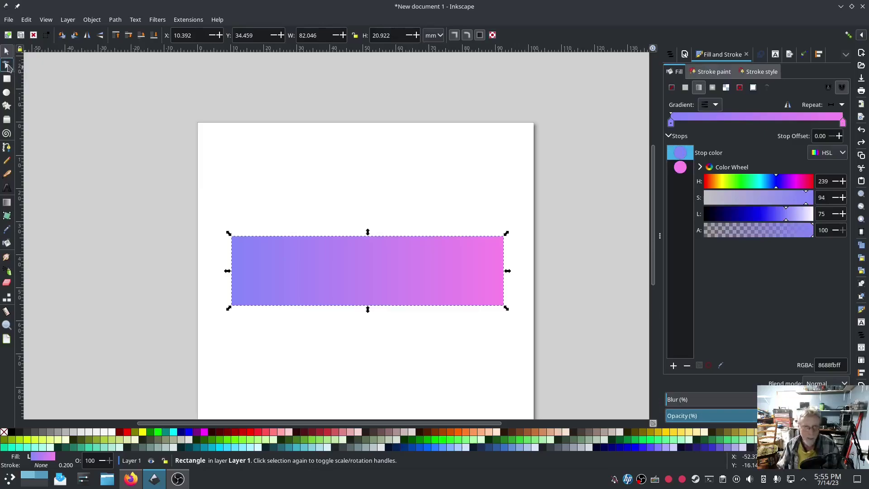
left_click(6, 65)
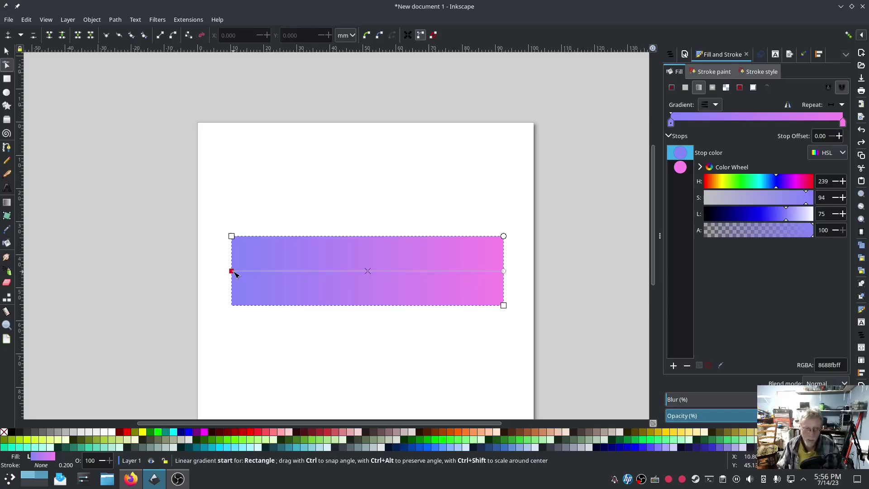
left_click_drag(237, 275, 316, 274)
left_click_drag(505, 273, 400, 272)
left_click_drag(316, 274, 340, 276)
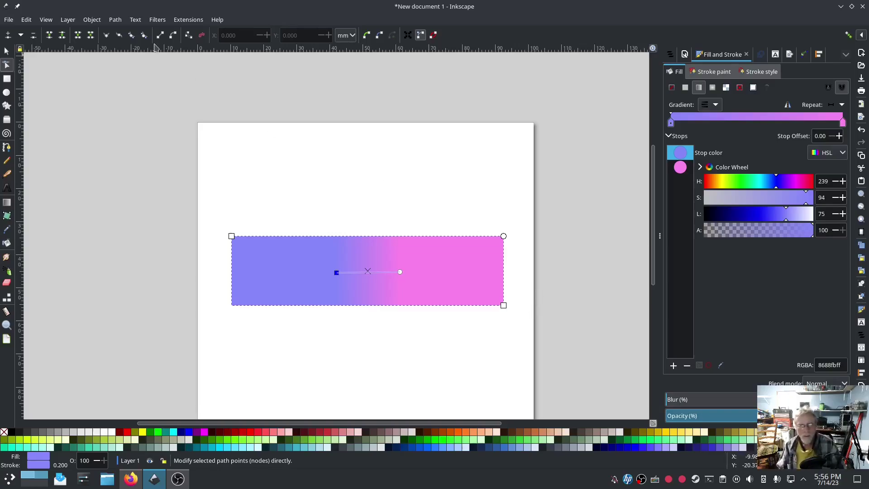
Step: Run Ink/Stitch's Convert to gradient blocks on the squeezed-gradient rectangle
left_click(187, 20)
mouse_move(210, 137)
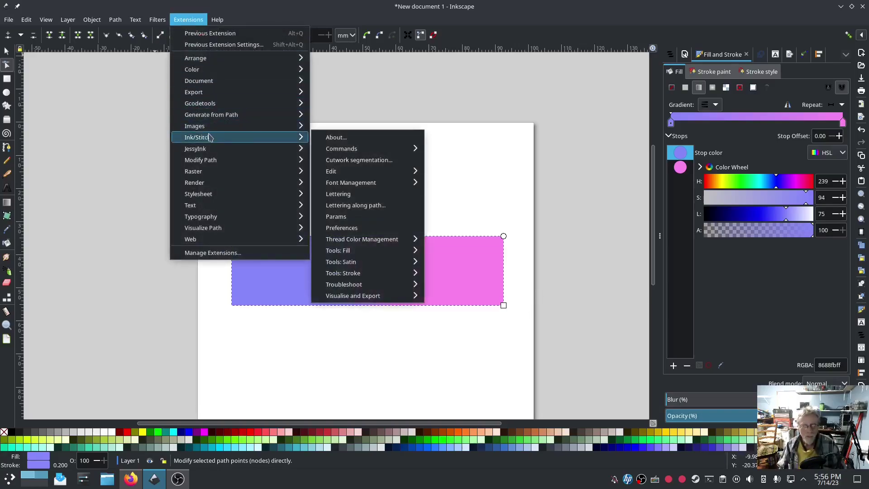
mouse_move(366, 250)
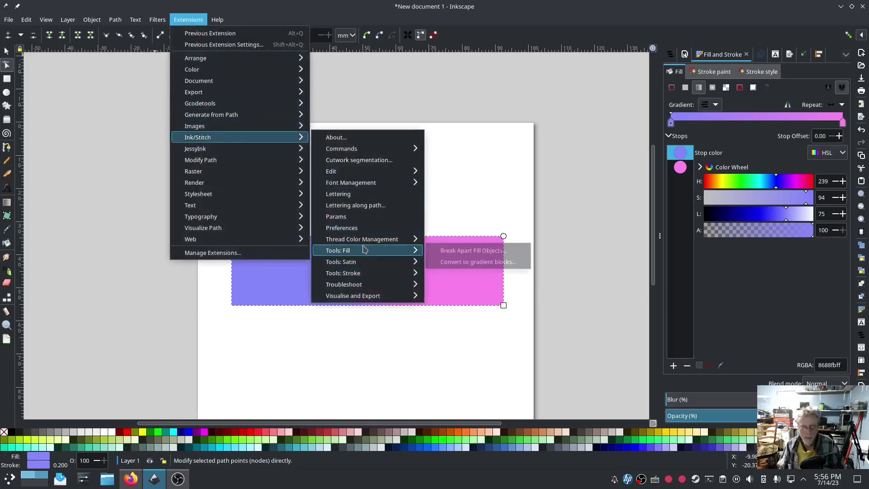
left_click(489, 262)
left_click(536, 311)
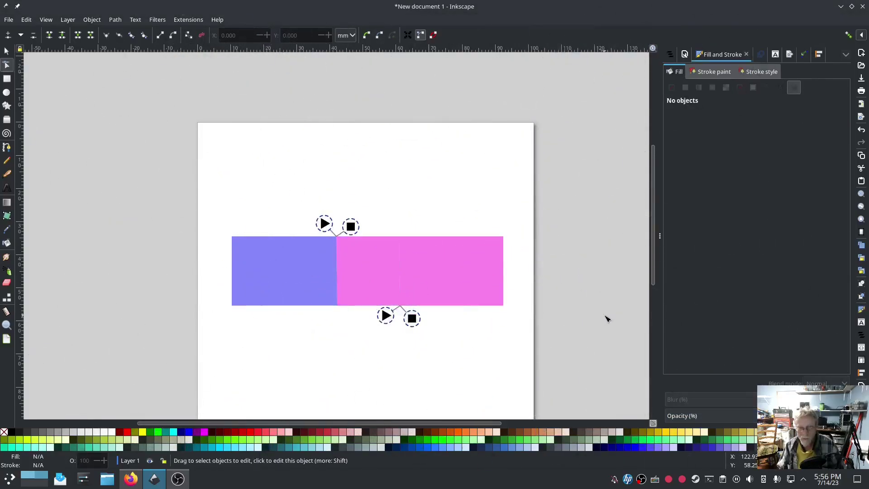
Step: Inspect the blue, pink and middle blocks by pulling each aside and undoing, then deselect
left_click(6, 53)
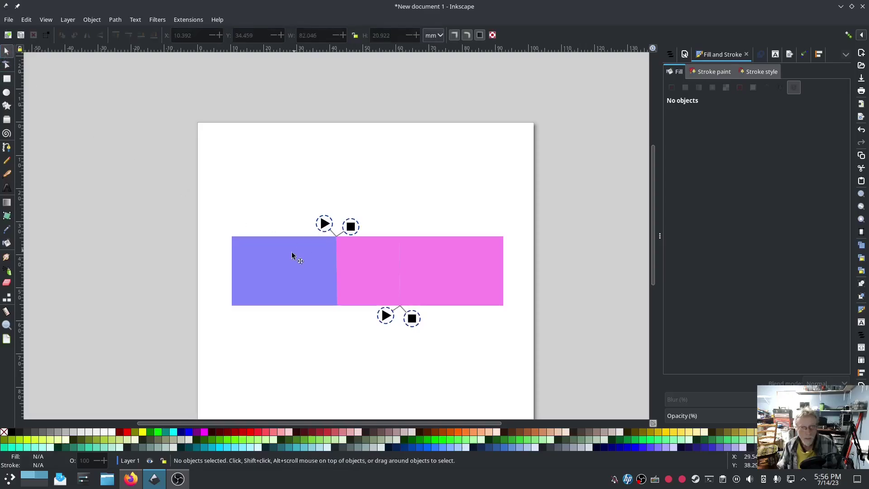
left_click_drag(285, 284, 274, 361)
key("ctrl+z")
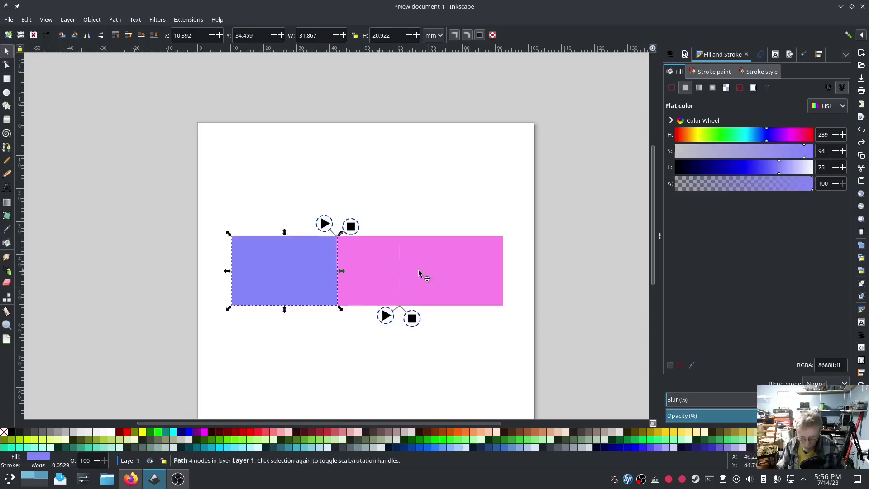
left_click_drag(483, 276, 563, 344)
key("ctrl+z")
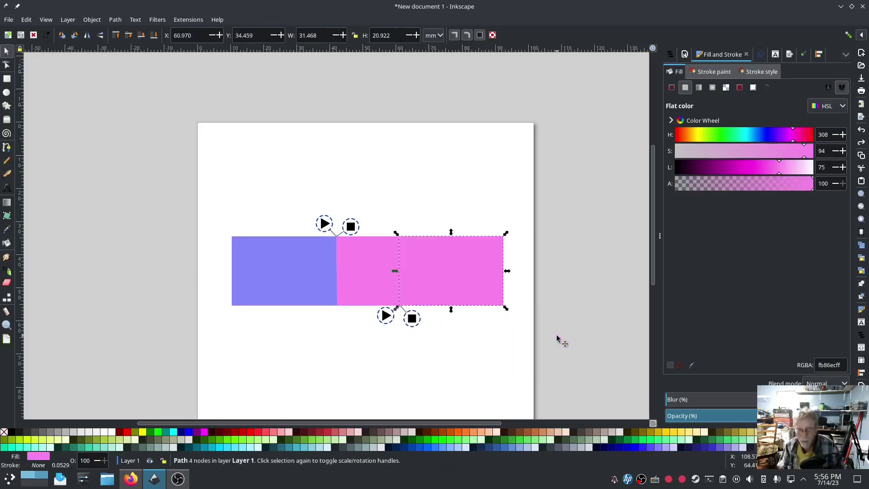
left_click_drag(363, 259, 376, 178)
key("ctrl+z")
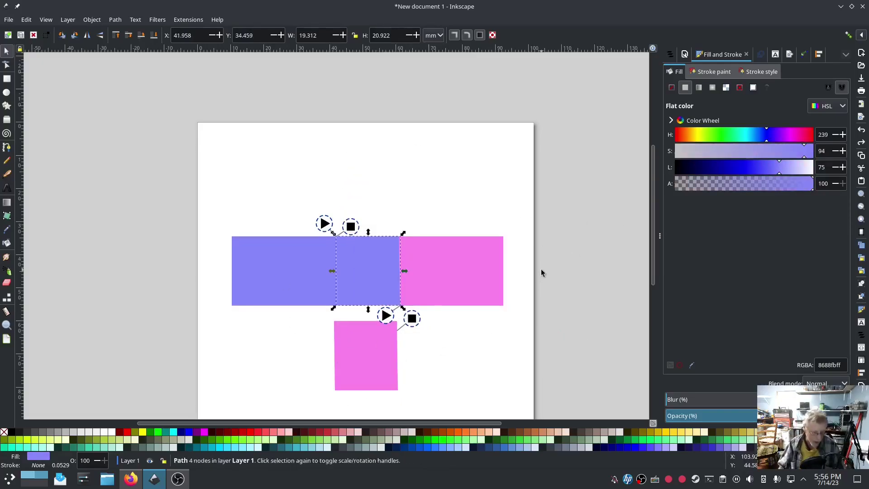
key("ctrl+z")
left_click(319, 87)
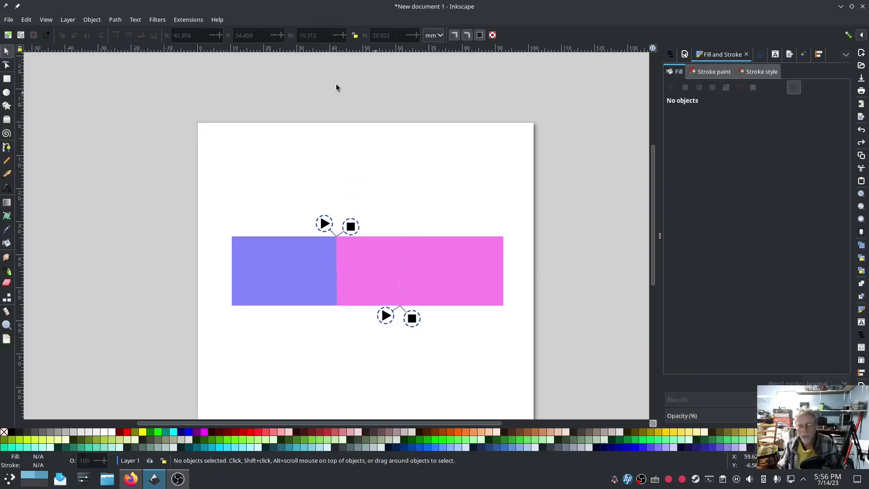
Step: Preview the blocks in the Ink/Stitch Simulator at increased playback speed, then close it
left_click(188, 20)
mouse_move(208, 137)
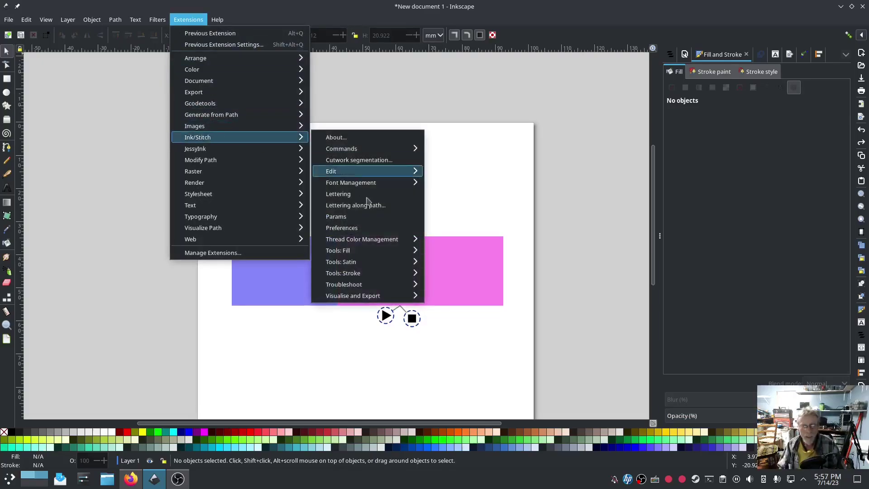
mouse_move(371, 251)
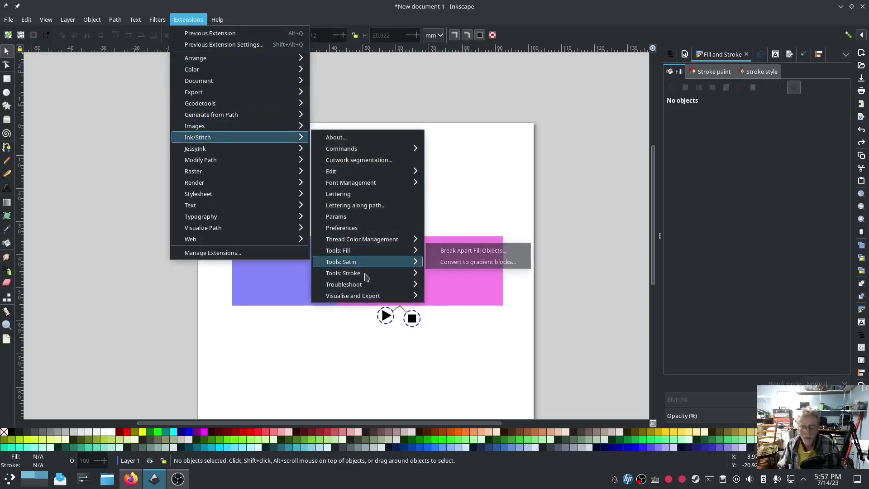
mouse_move(371, 297)
left_click(477, 330)
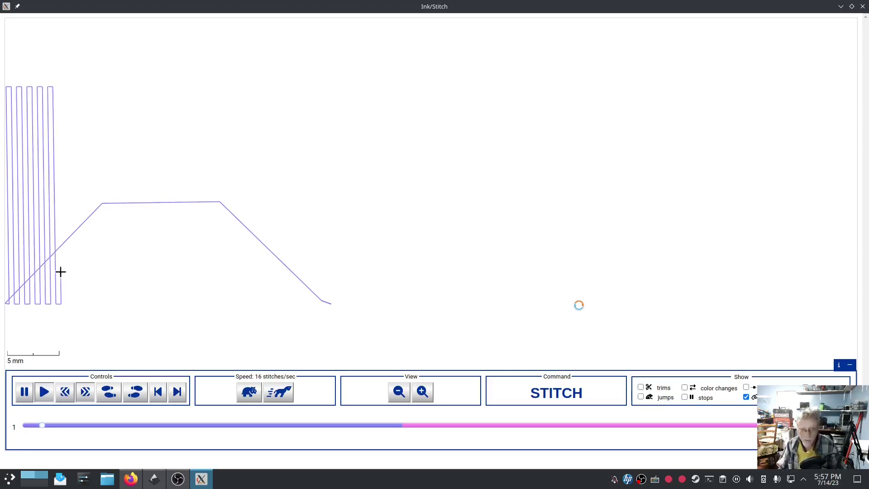
left_click(280, 393)
left_click(279, 393)
left_click(280, 393)
left_click(279, 393)
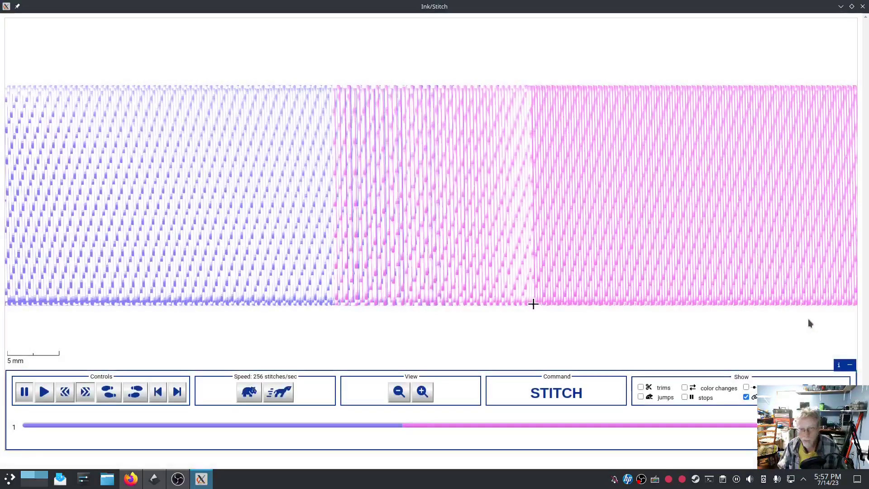
key("alt+F4")
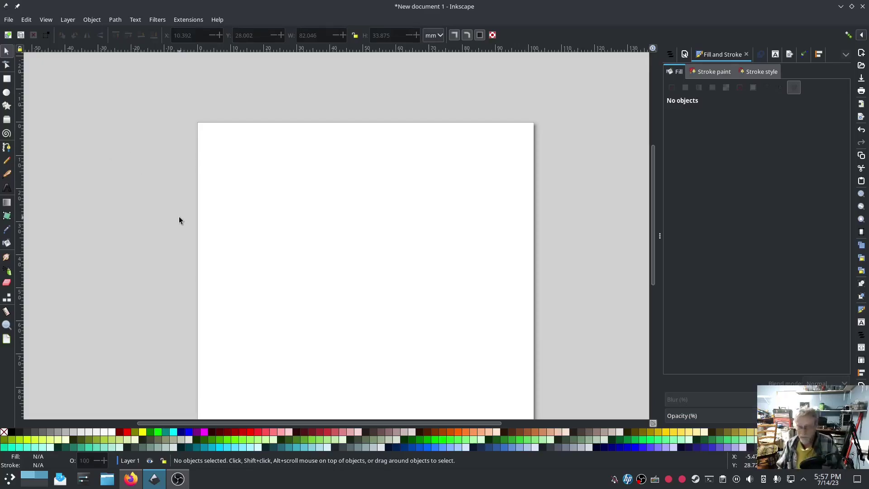
Step: Add the text 'LTL' on the page
scroll(148, 256, "down", 3)
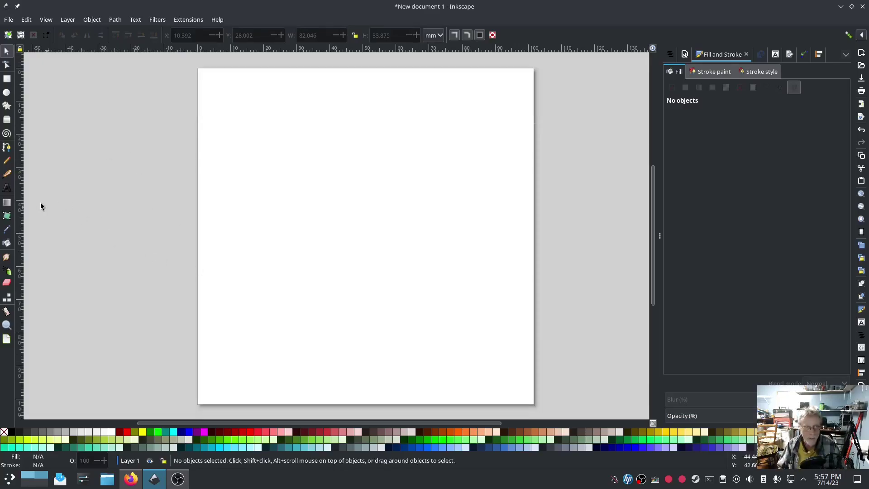
left_click(7, 188)
left_click(233, 290)
type("L")
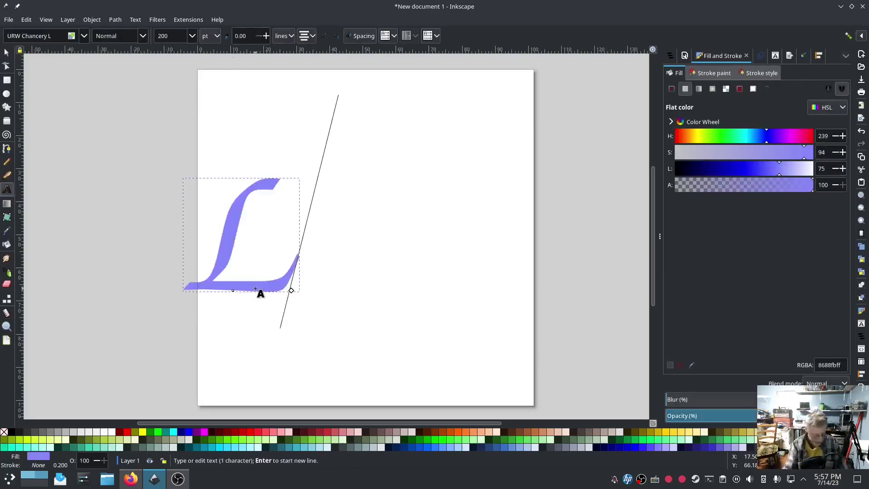
type("TL")
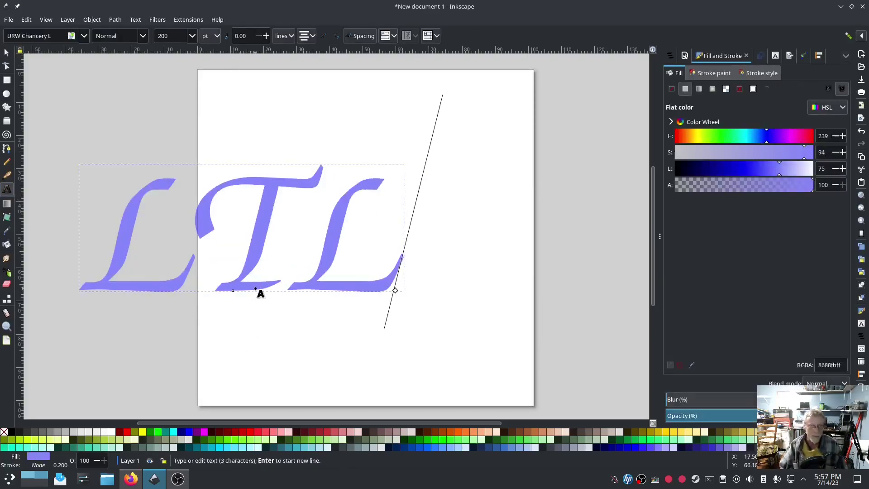
Step: Set the LTL text to sans-serif Italic and move it to the page centre
left_click(775, 56)
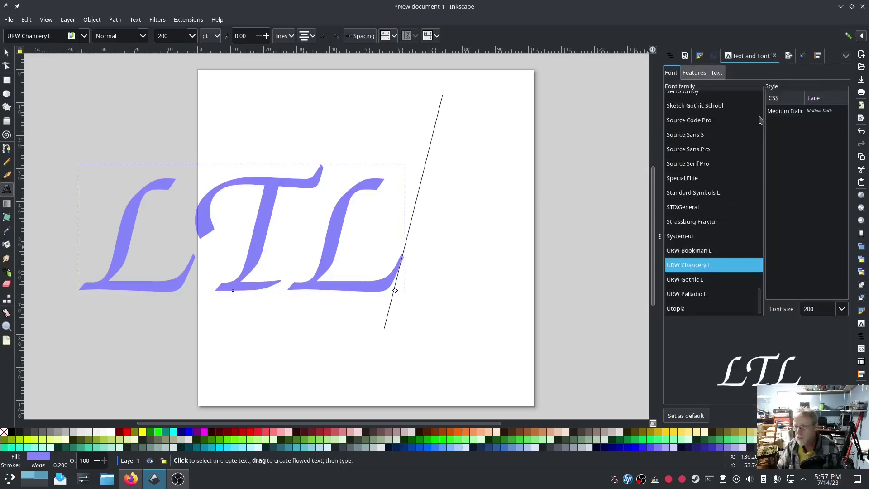
scroll(713, 254, "up", 15)
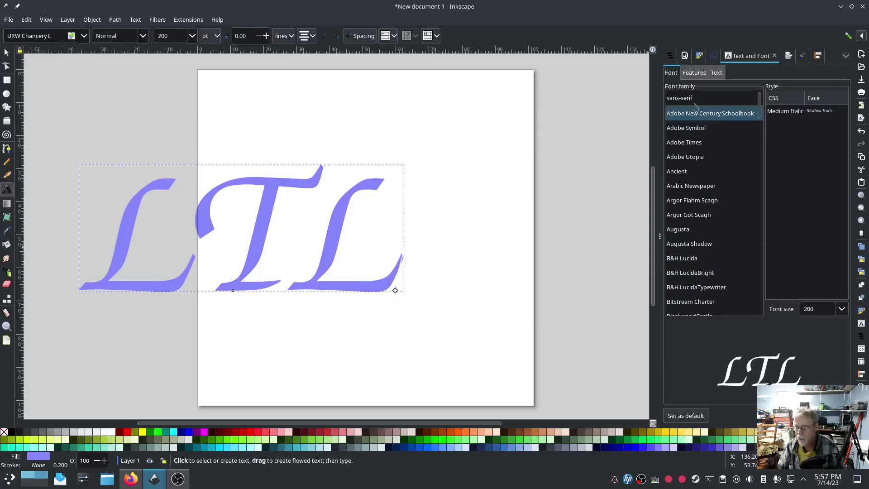
left_click(682, 97)
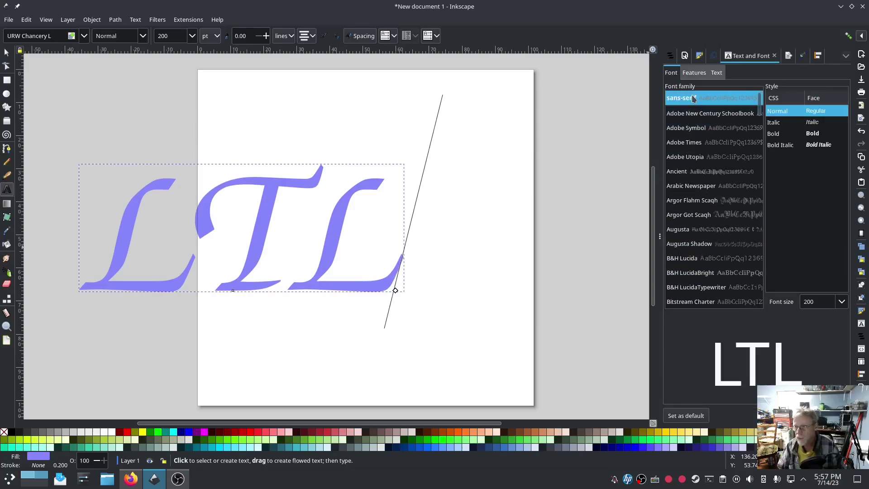
left_click(801, 122)
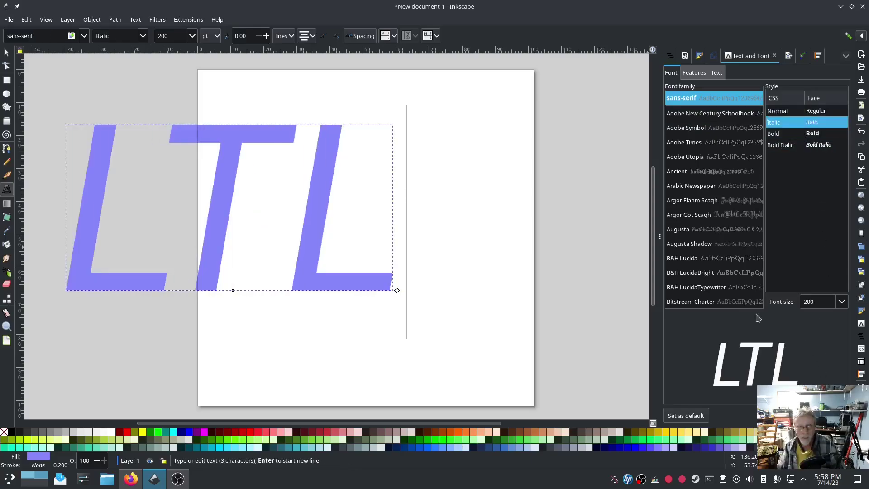
left_click(7, 52)
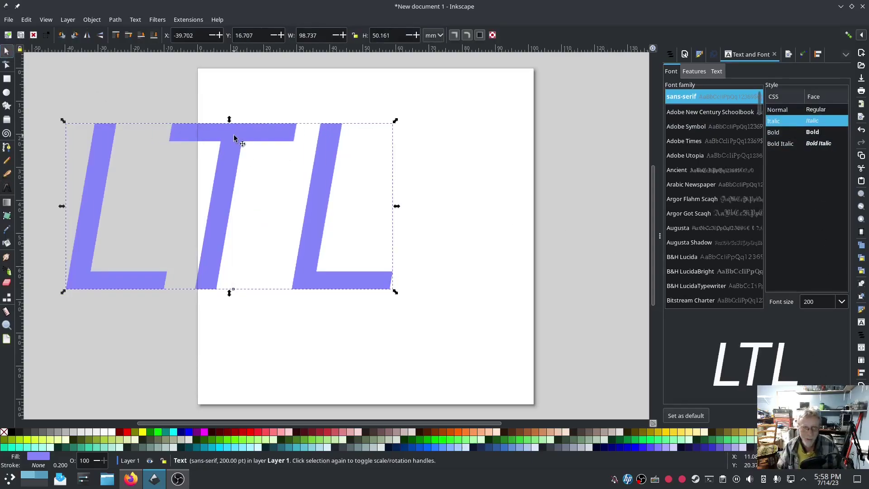
left_click_drag(236, 141, 372, 164)
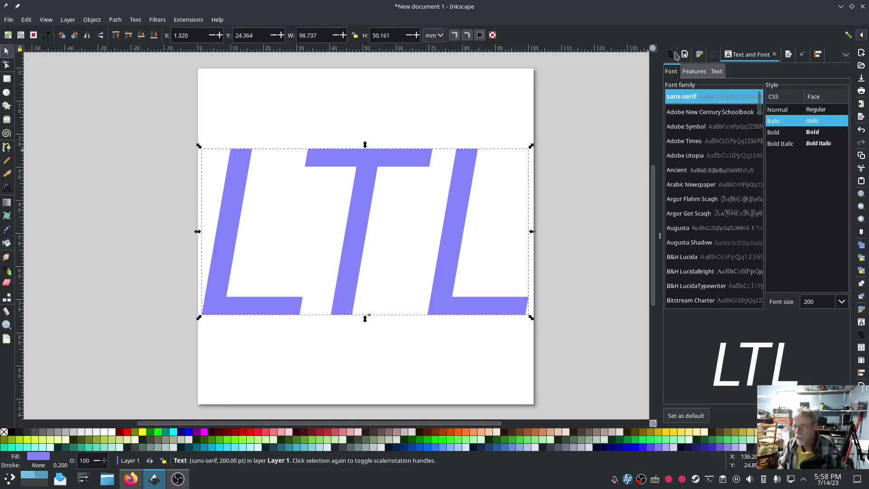
left_click(699, 54)
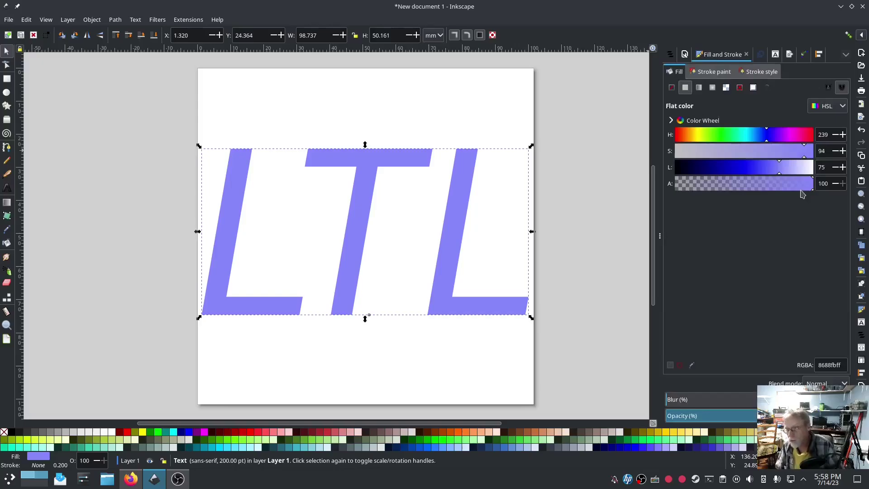
Step: Fill the LTL text with a linear gradient from blue to opaque magenta f825e7ff (hue 305)
left_click(757, 170)
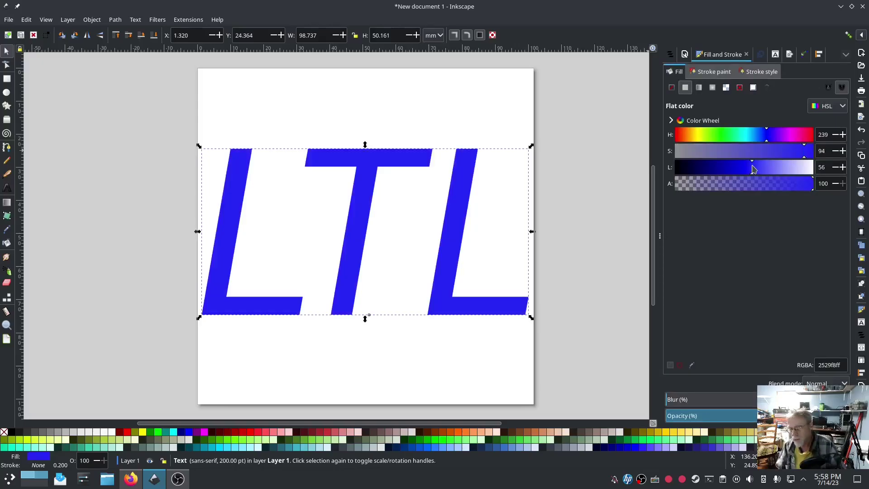
left_click(700, 89)
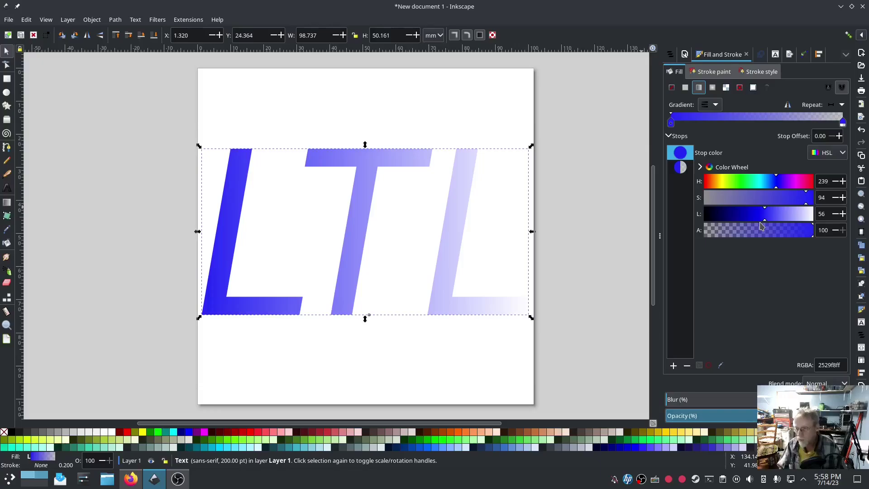
left_click(680, 167)
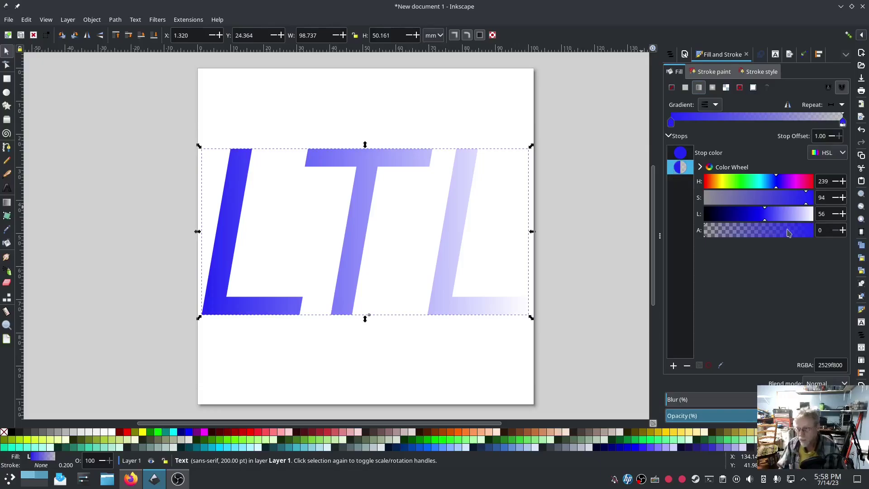
left_click_drag(792, 234, 821, 233)
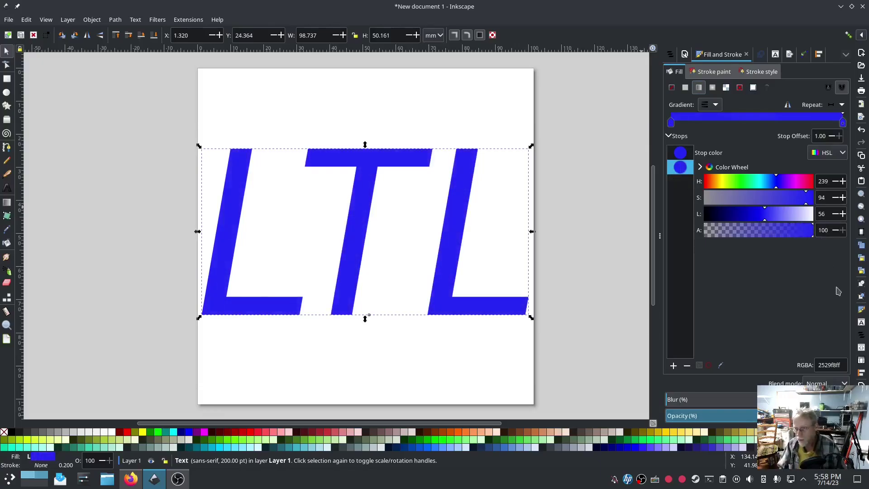
left_click(797, 182)
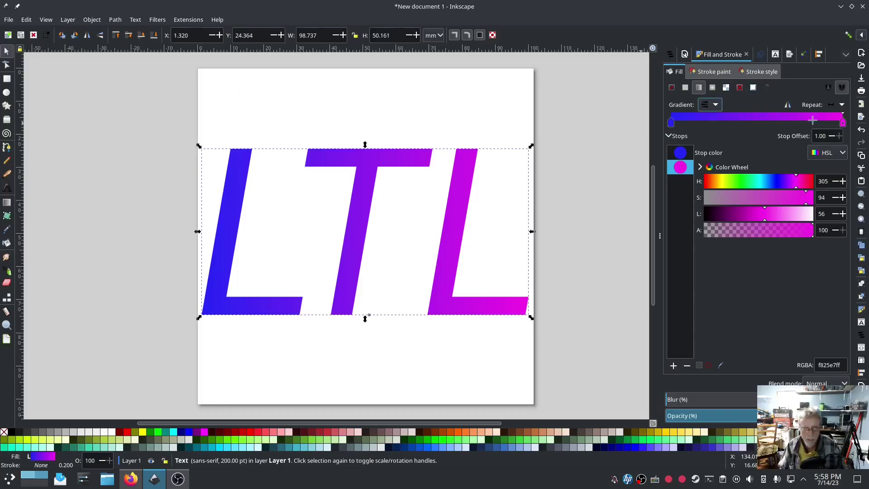
left_click(6, 65)
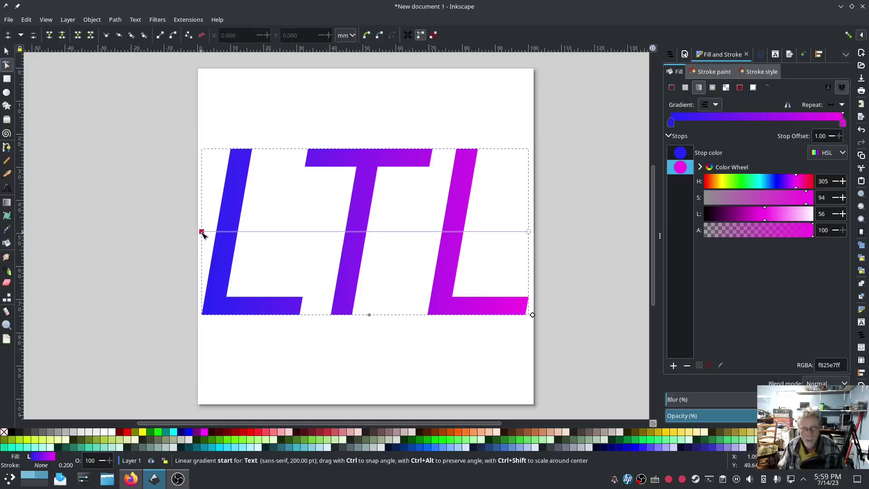
Step: Angle the LTL gradient diagonally across the letters by dragging its start and end handles
left_click_drag(200, 233, 333, 295)
left_click_drag(530, 234, 361, 177)
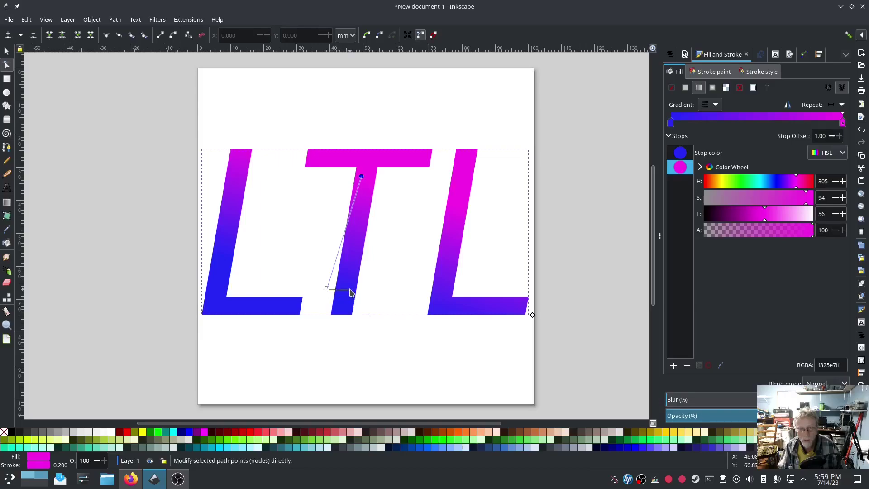
key("Escape")
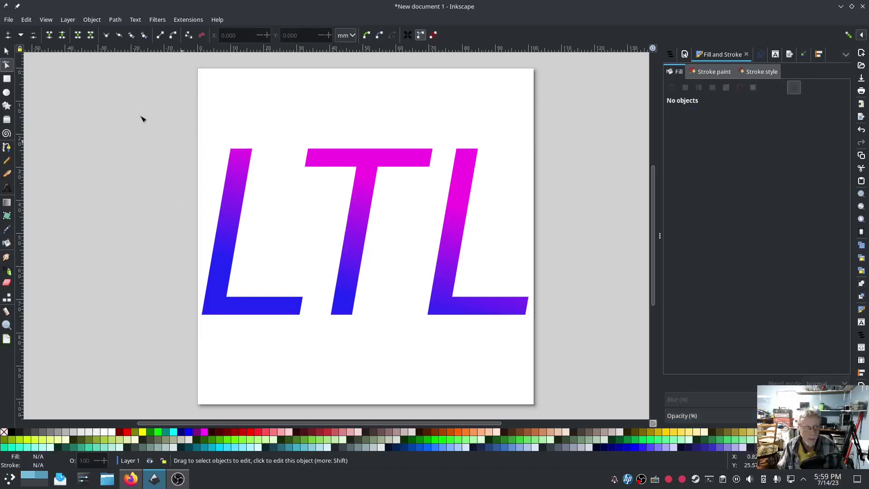
Step: Straighten the gradient vertically along the T, blue at bottom and magenta at top, then check the reference video
left_click(6, 51)
left_click(230, 190)
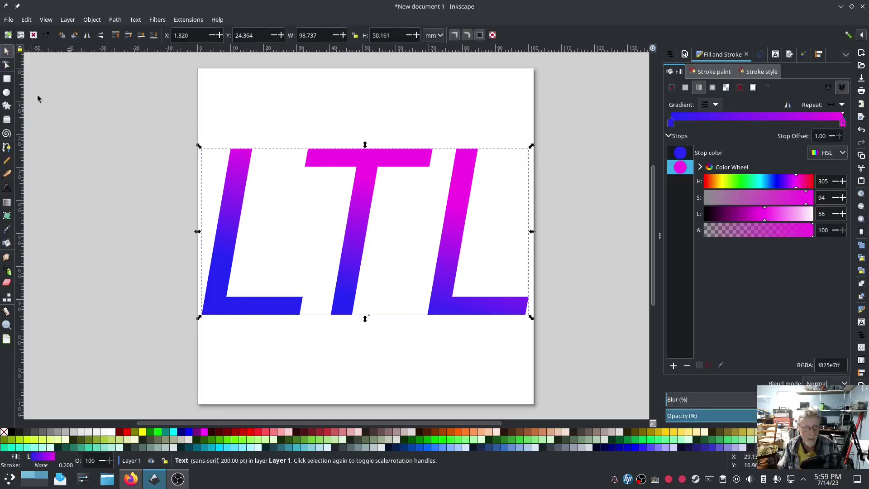
left_click(6, 64)
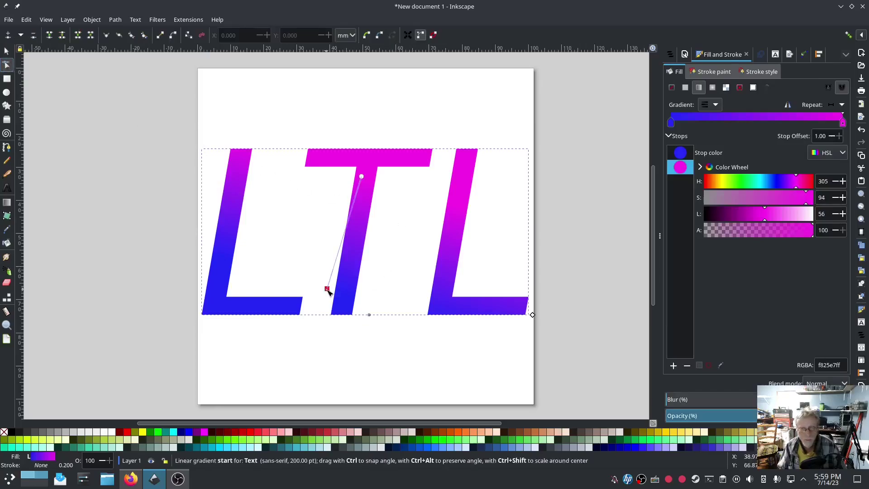
mouse_move(327, 290)
left_mouse_down()
mouse_move(362, 295)
mouse_move(358, 281)
left_mouse_up()
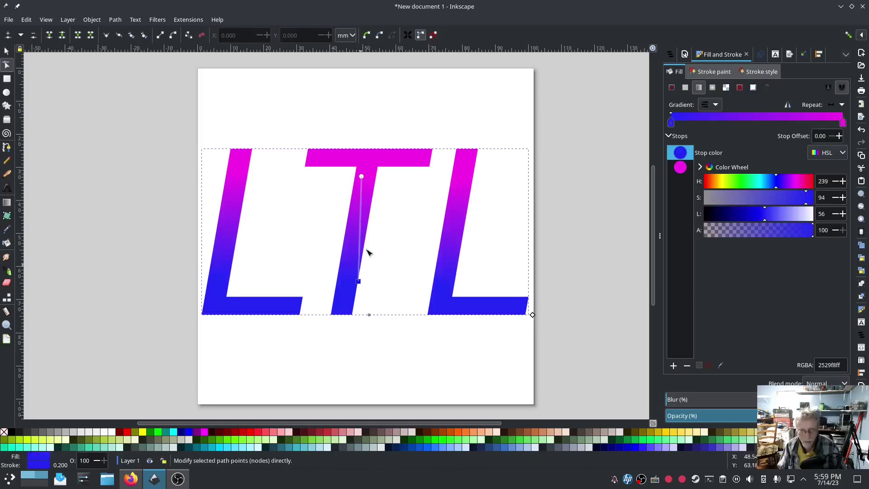
left_click_drag(362, 175, 343, 196)
mouse_move(359, 282)
left_mouse_down()
mouse_move(380, 285)
mouse_move(356, 268)
left_mouse_up()
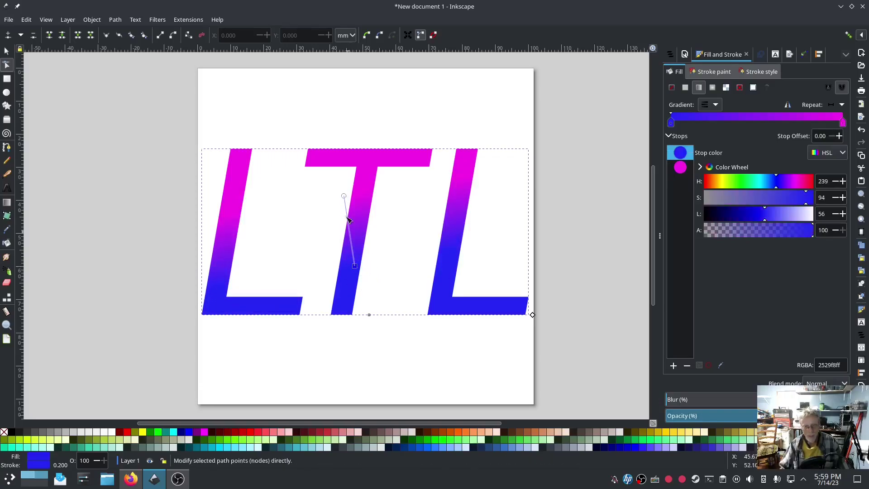
left_click(345, 197)
left_click_drag(347, 201, 349, 208)
left_click(347, 208)
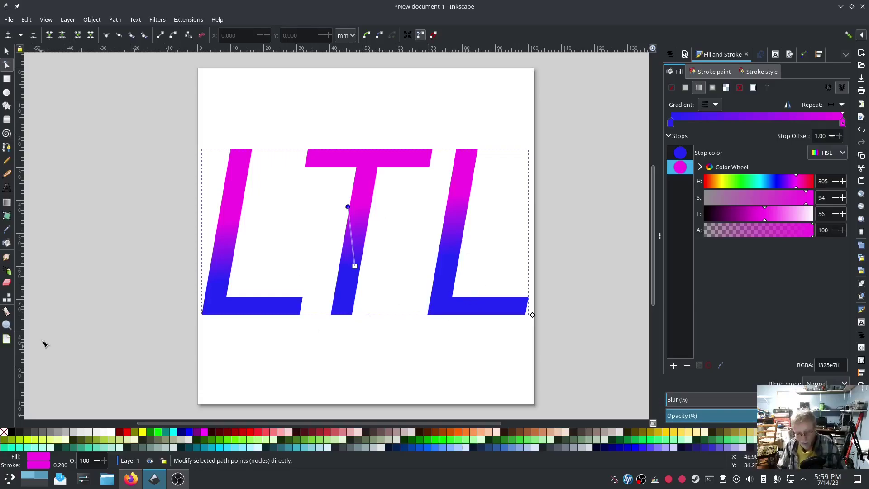
left_click(130, 478)
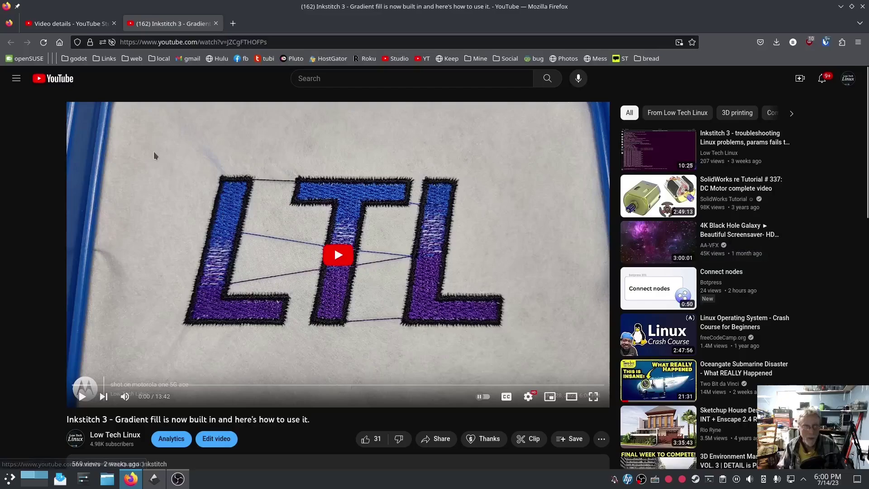
Step: Reverse the LTL gradient to blue on top, magenta below, and tighten the transition
key("alt+Tab")
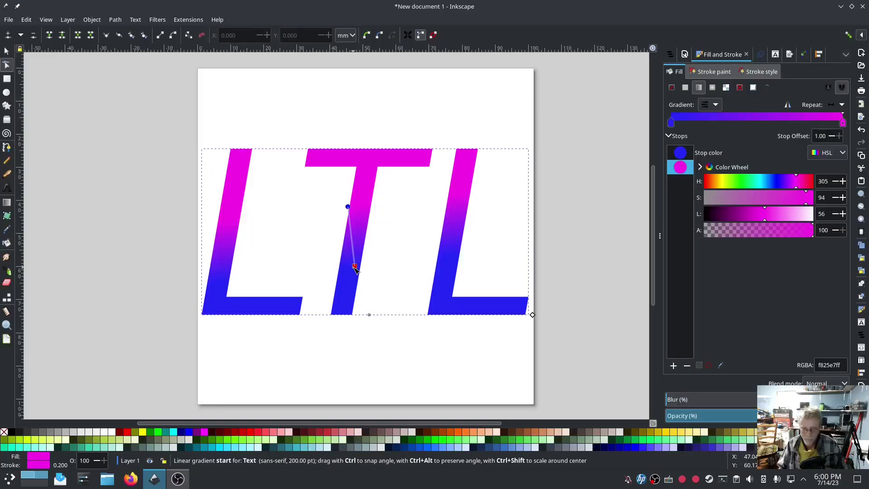
left_click_drag(349, 204, 358, 266)
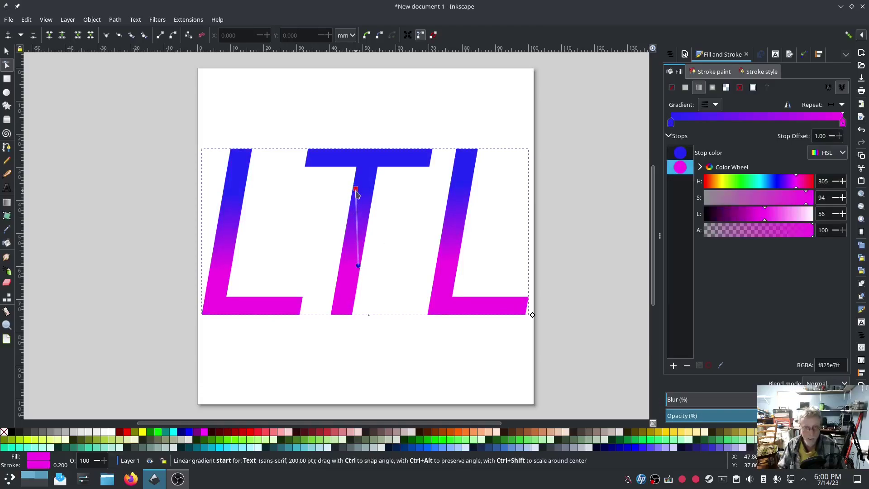
left_click_drag(356, 190, 354, 214)
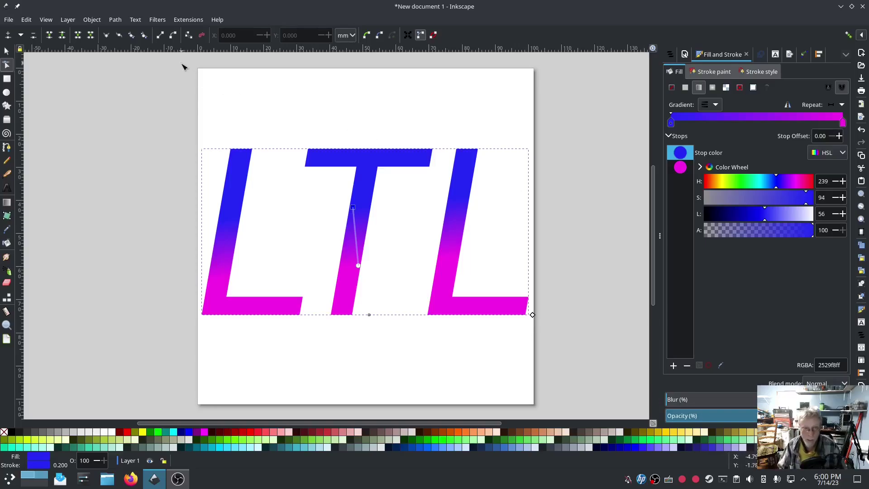
left_click(7, 51)
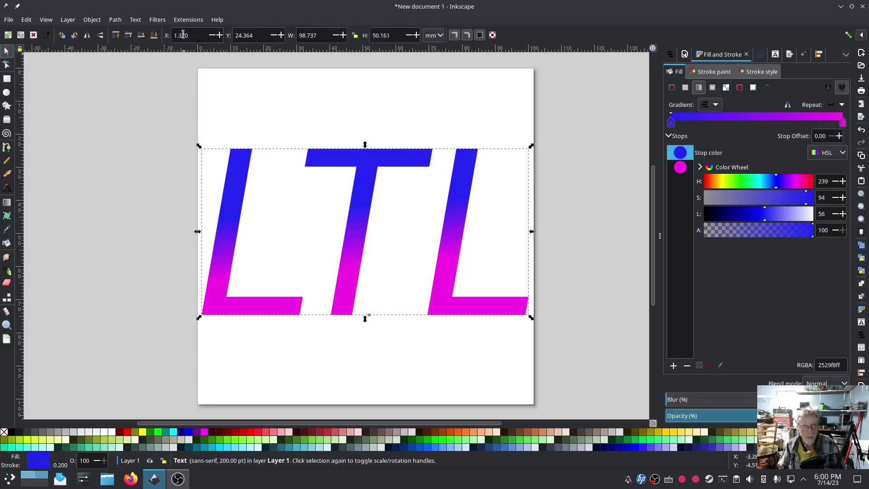
left_click(187, 20)
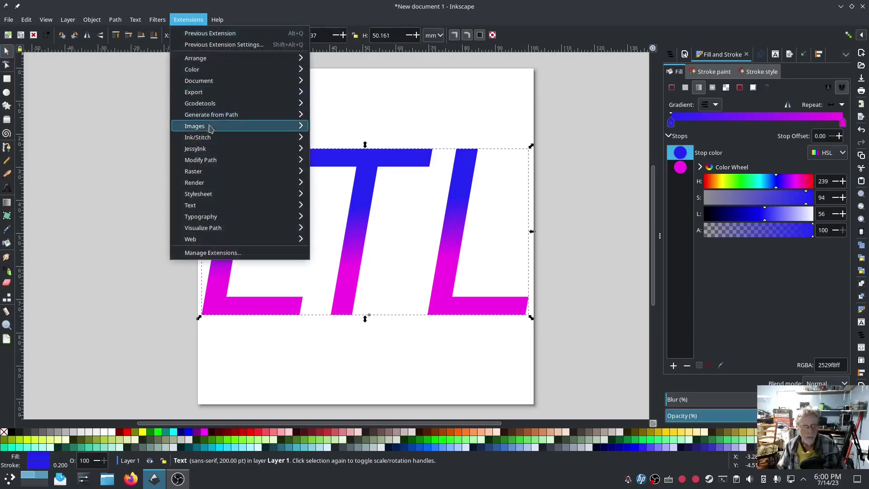
mouse_move(211, 138)
mouse_move(352, 252)
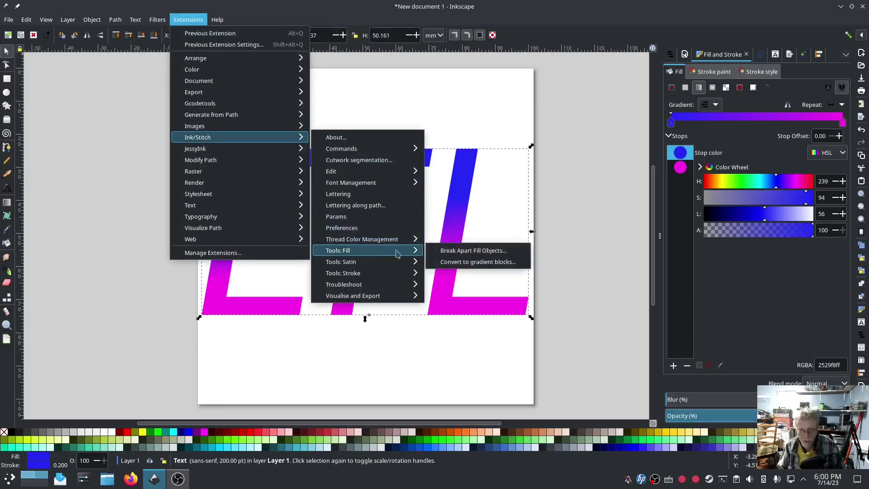
left_click(495, 262)
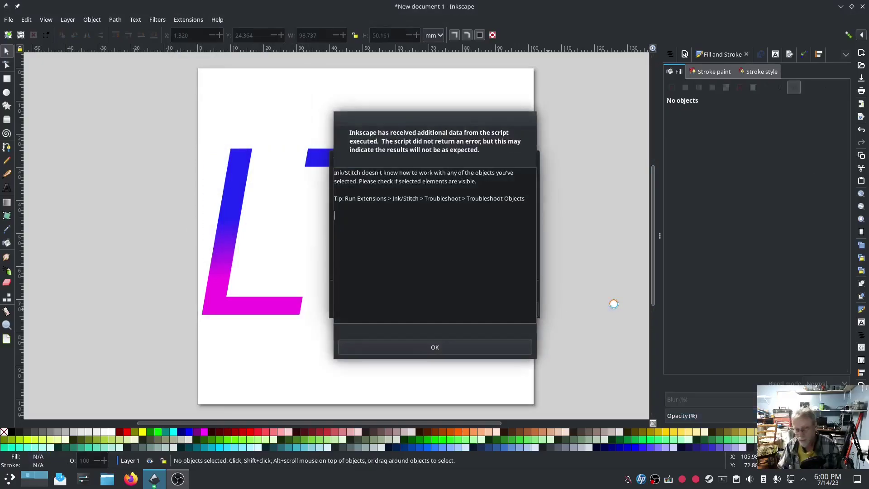
left_click(519, 348)
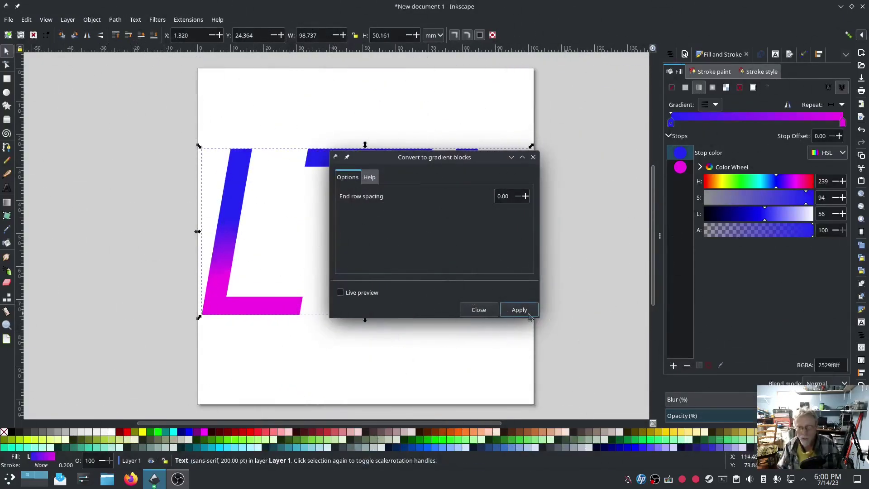
left_click(481, 312)
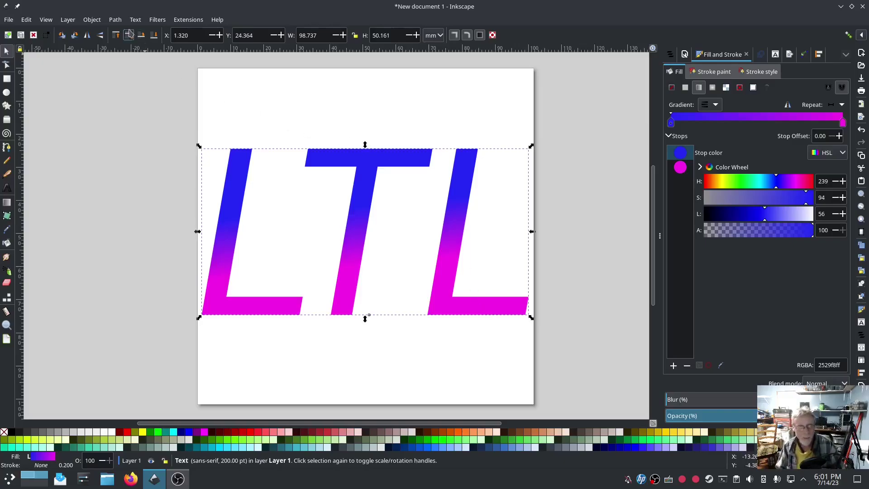
Step: Convert the LTL text into paths with Object to Path
left_click(116, 21)
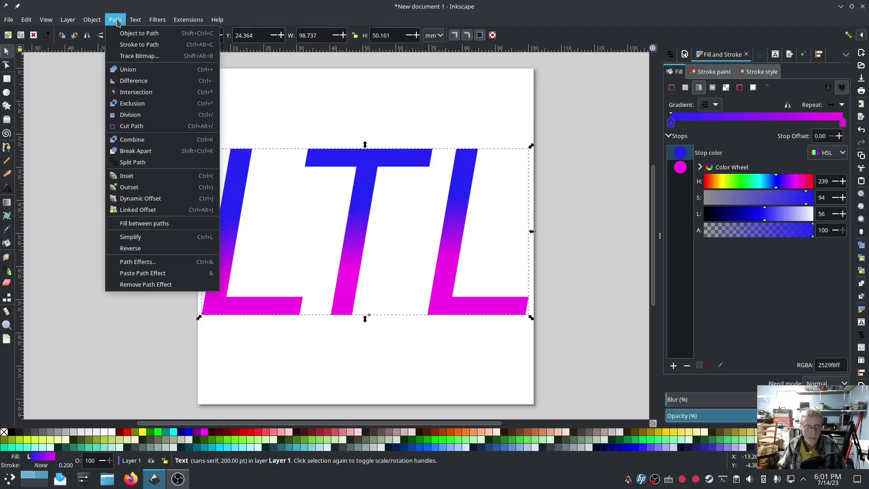
left_click(130, 33)
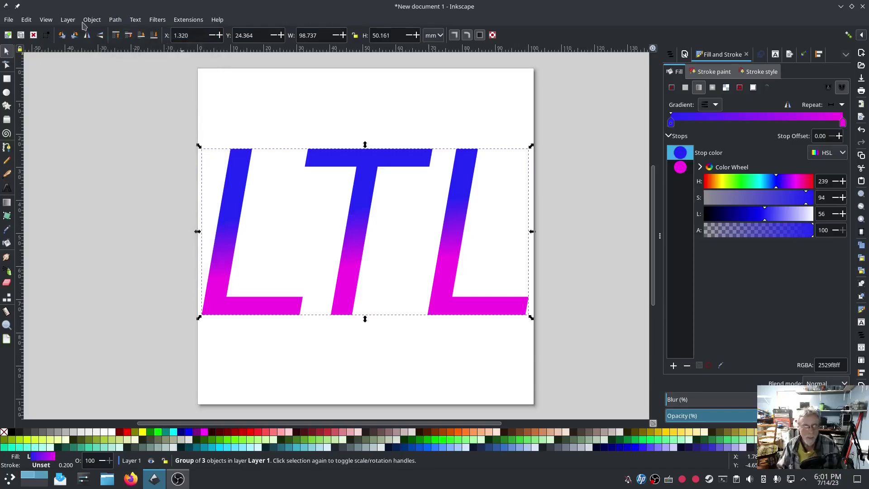
left_click(183, 21)
mouse_move(240, 137)
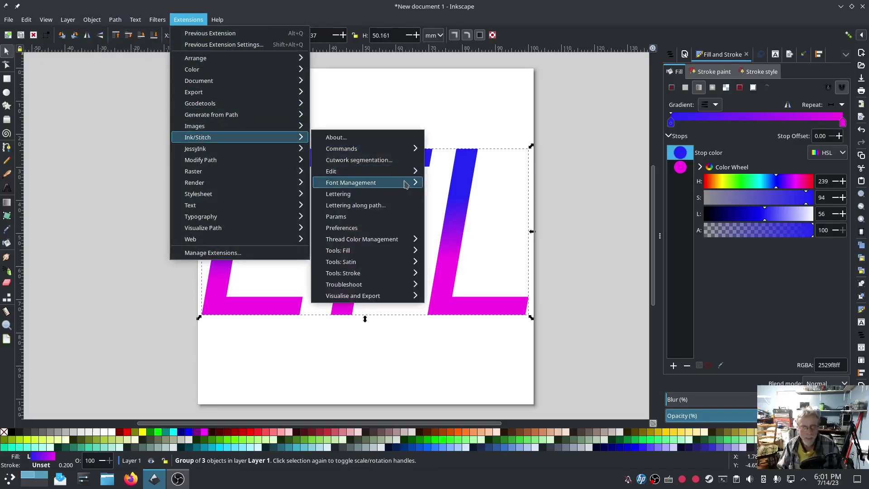
mouse_move(407, 184)
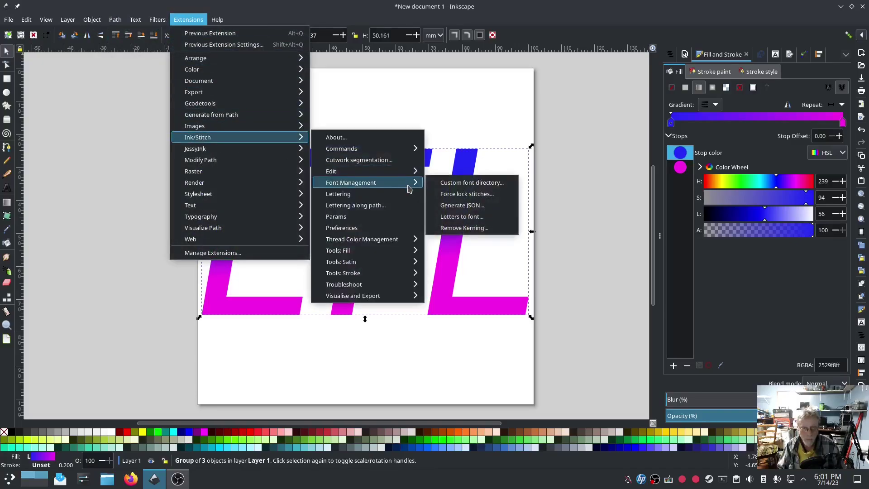
left_click(593, 152)
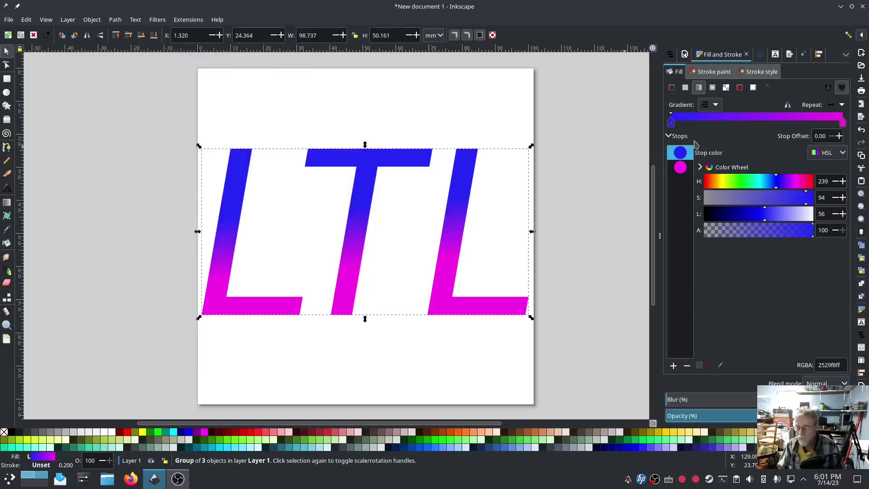
Step: Split the letters into solid blue and magenta blocks with Ink/Stitch Convert to gradient blocks
left_click(186, 21)
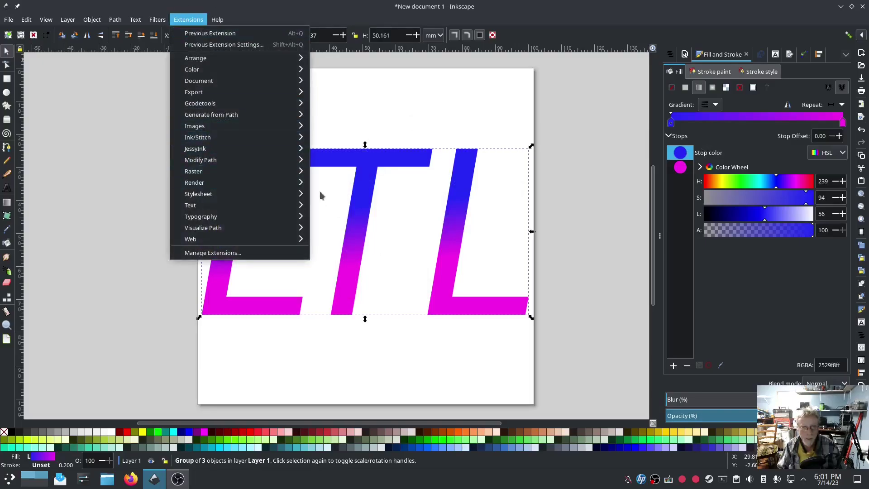
mouse_move(240, 137)
mouse_move(399, 250)
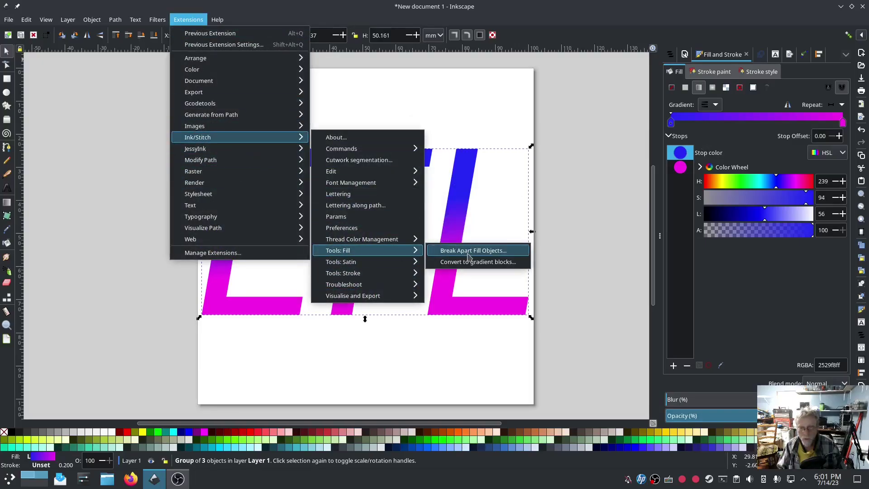
left_click(474, 262)
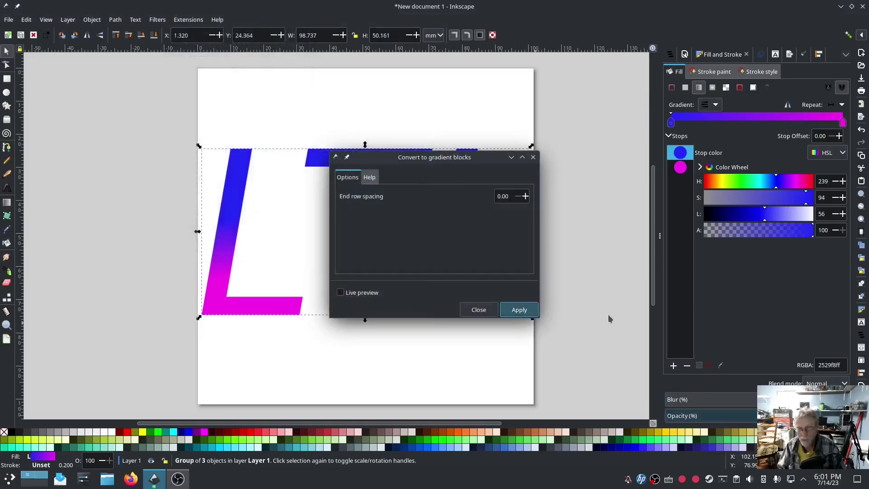
key("Return")
left_click(480, 310)
left_click(589, 281)
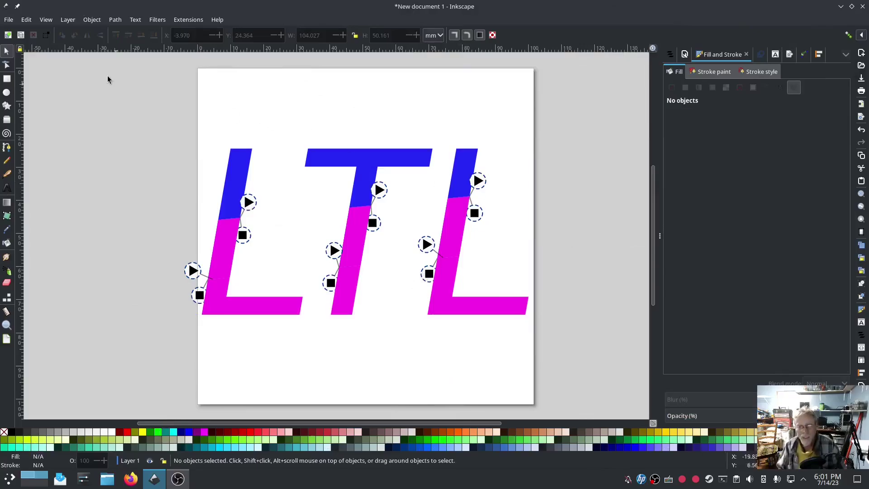
Step: Select the gradient-block group and show its Layer 1 contents in the Layers and Objects dock
left_click(116, 22)
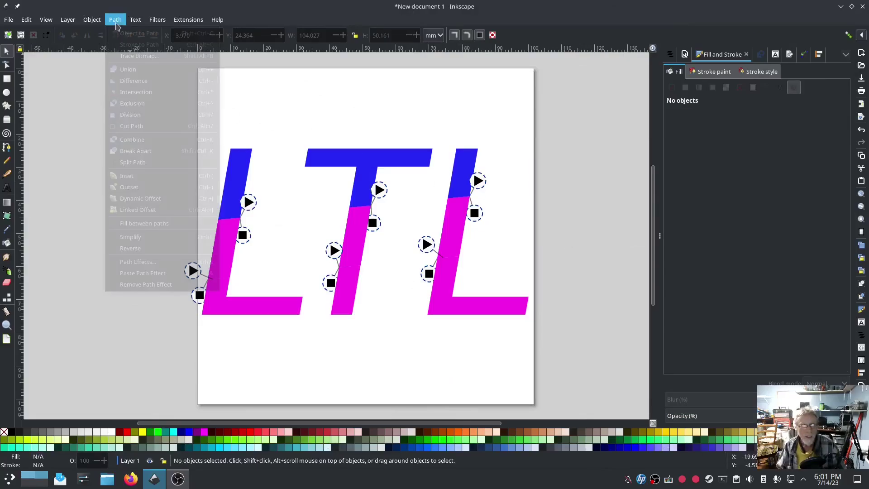
left_click(58, 143)
left_click(352, 158)
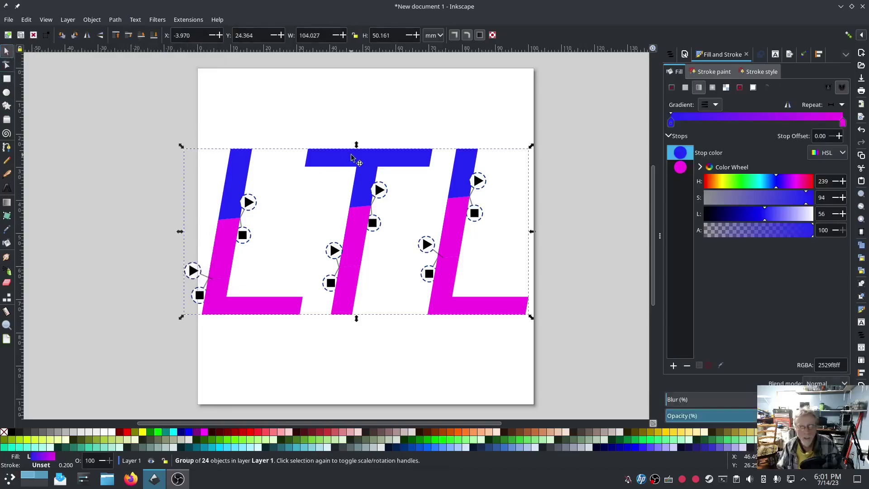
left_click(672, 54)
left_click(692, 84)
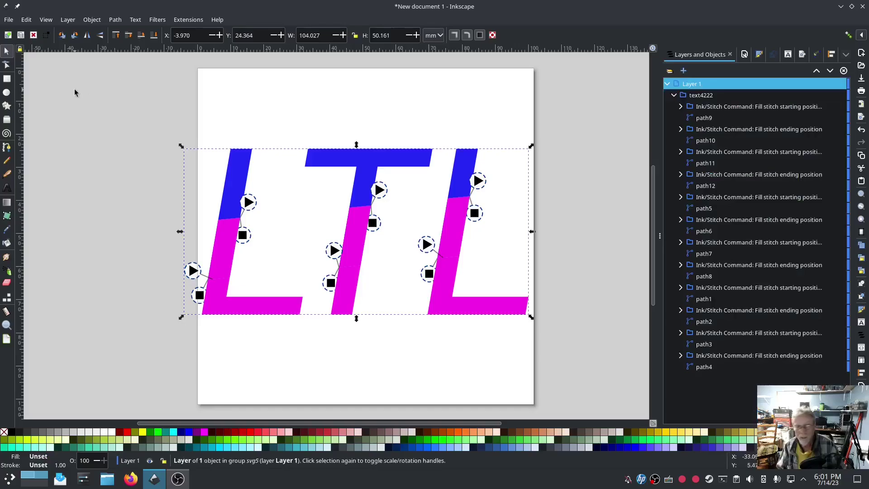
left_click(110, 21)
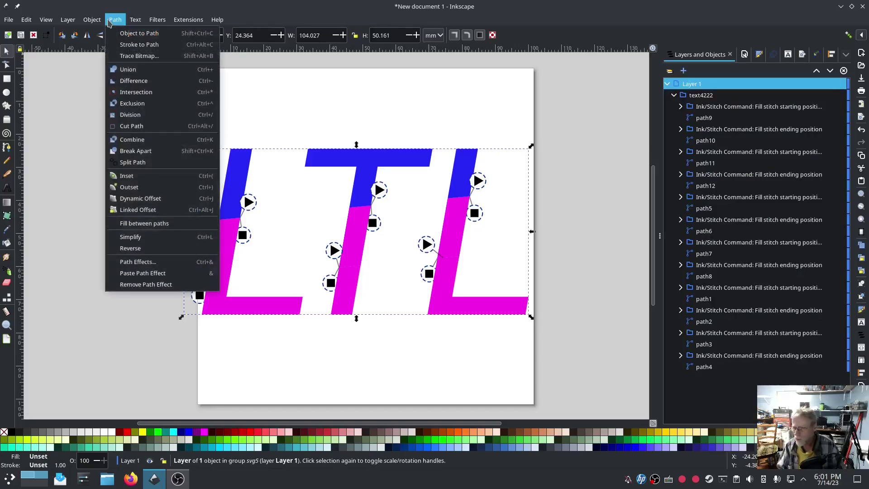
left_click(607, 236)
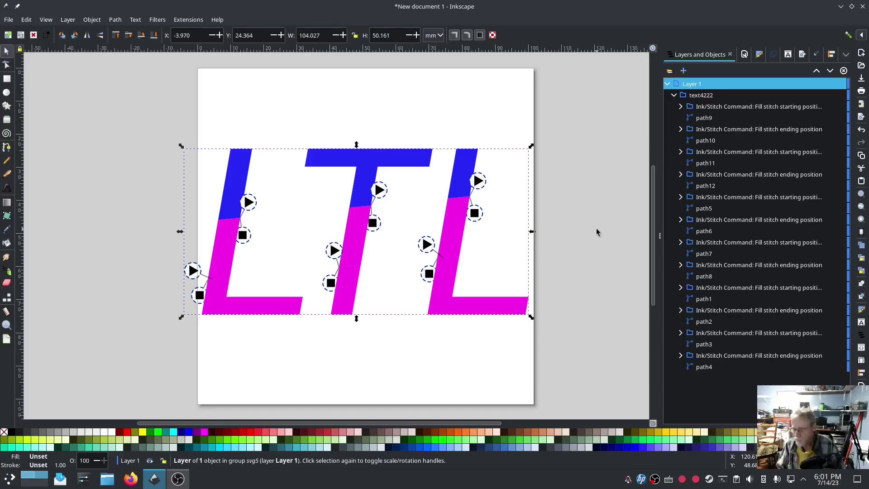
left_click(186, 21)
Step: Start the Ink/Stitch Simulator / Realistic Preview of the LTL design
mouse_move(222, 140)
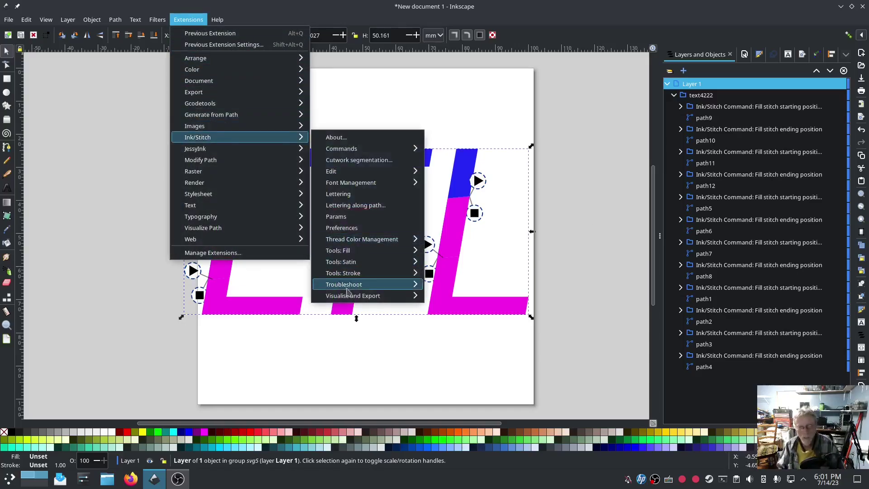
mouse_move(358, 295)
left_click(466, 329)
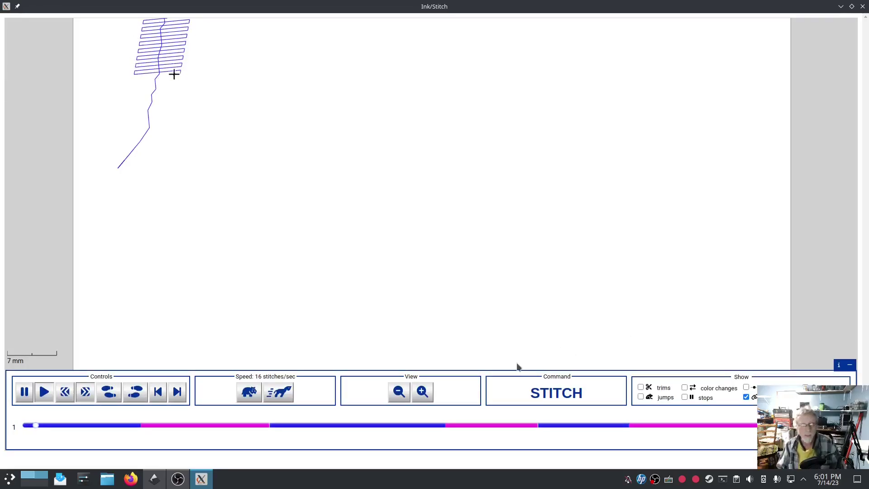
Step: Raise the playback speed until all three letters finish stitching
left_click(280, 392)
left_click(279, 392)
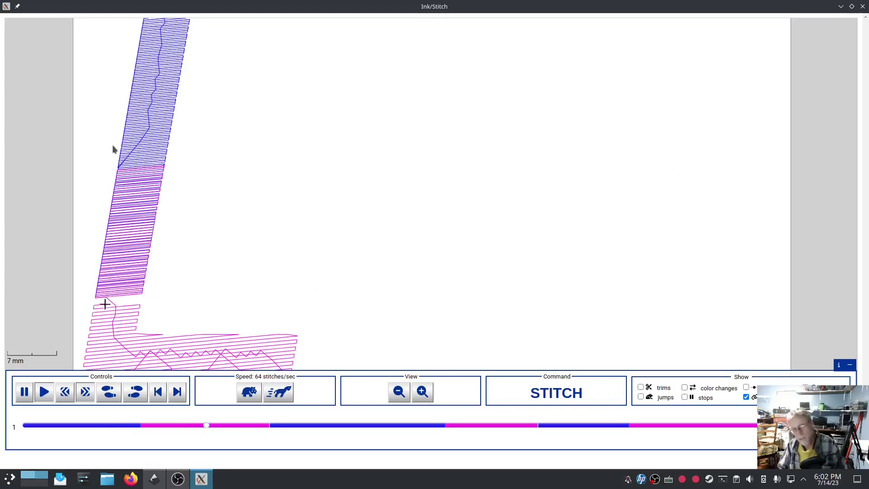
left_click(282, 392)
left_click(282, 392)
left_click(282, 392)
left_click(282, 392)
left_click(282, 392)
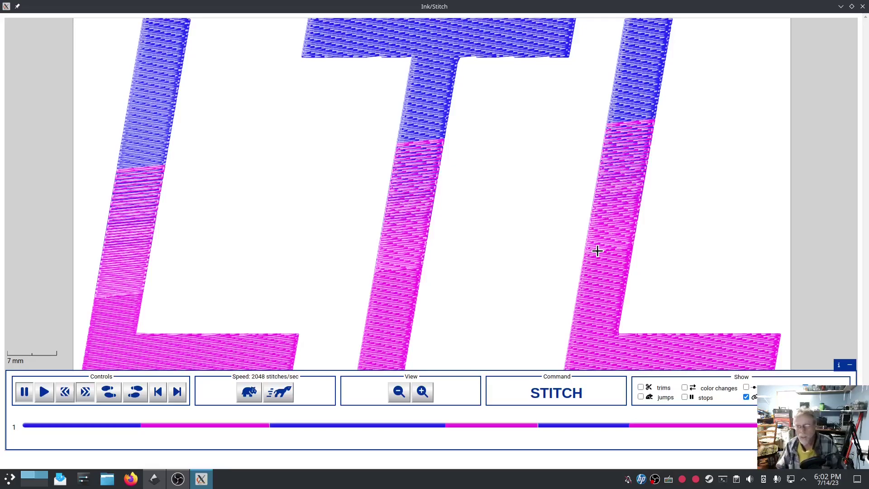
Step: Inspect the FillStitch Params of the first L's magenta block (path2), then cancel without changes
left_click(863, 7)
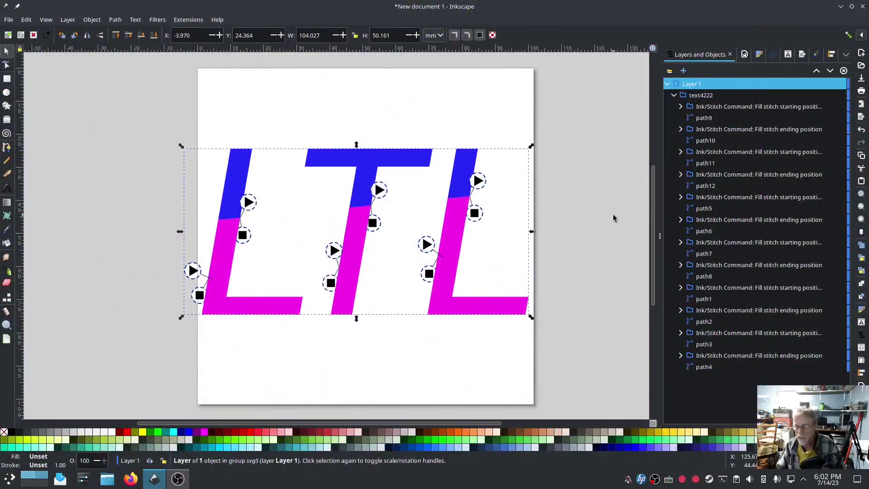
left_click(225, 234, "ctrl")
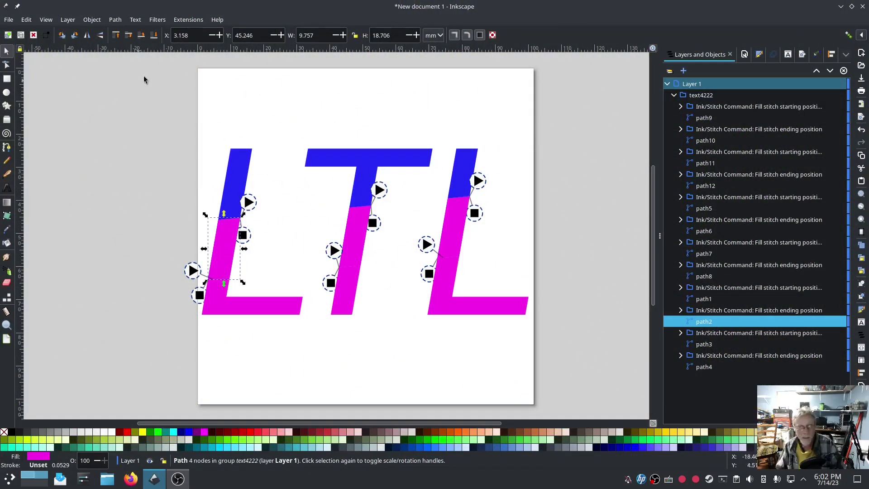
left_click(188, 20)
mouse_move(240, 137)
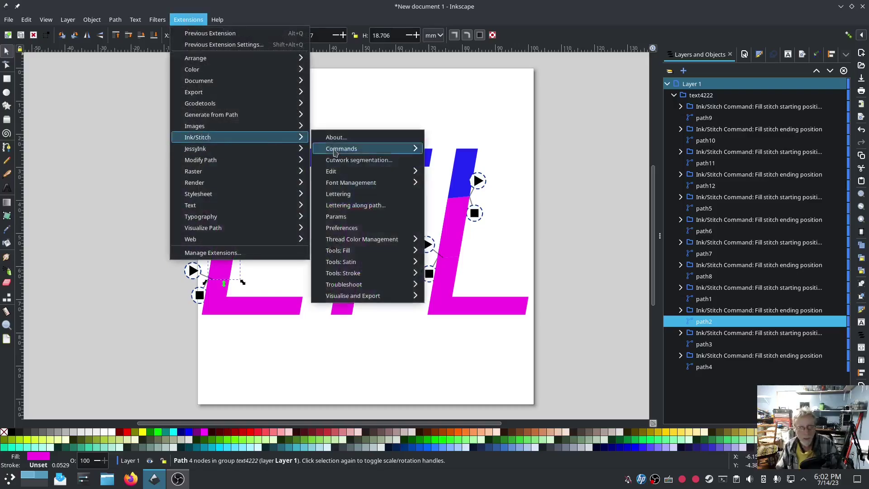
left_click(348, 216)
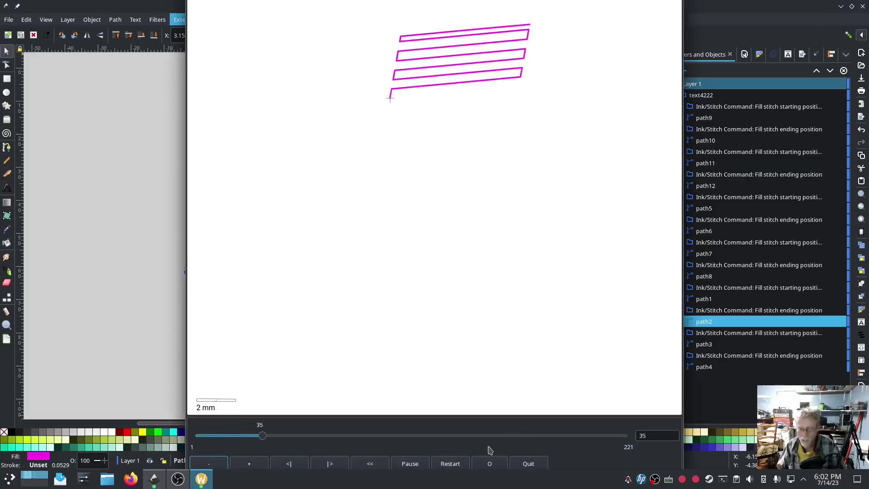
left_click(527, 460)
left_click_drag(415, 74, 215, 54)
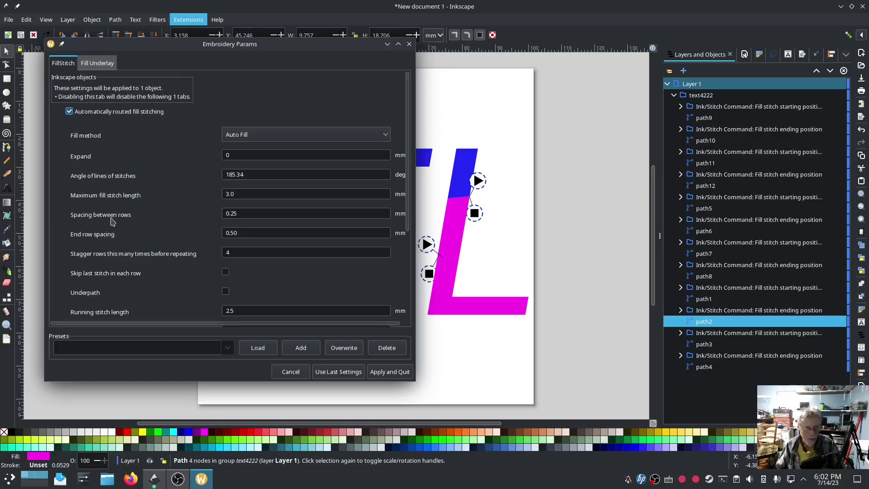
mouse_move(112, 219)
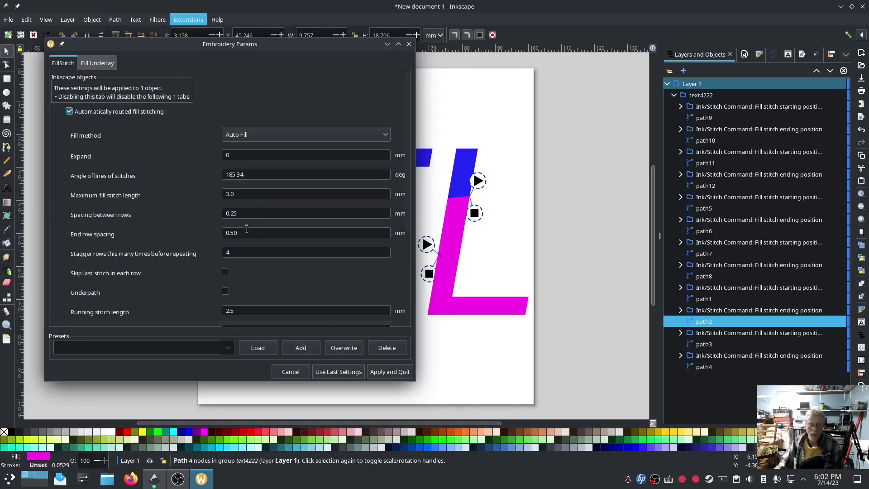
left_click(289, 370)
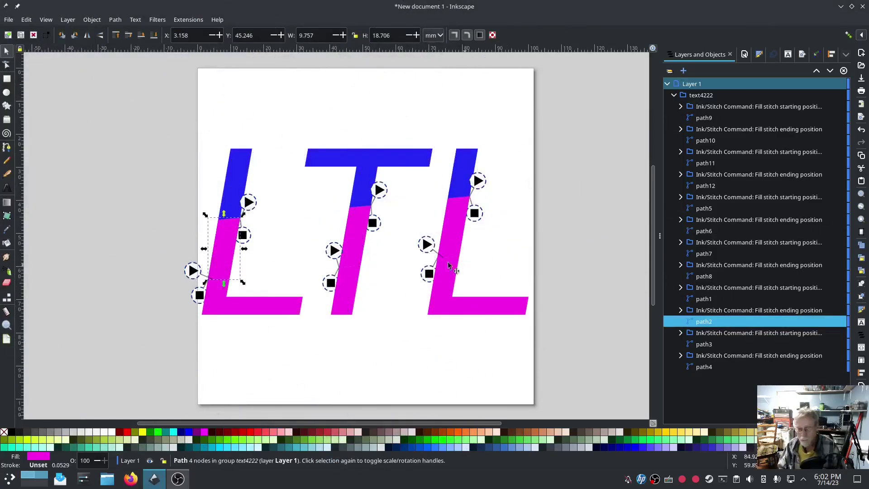
Step: Select the magenta parts of the first L, the T and the last L (path2, path6, path10)
left_click(355, 233)
left_click(222, 235)
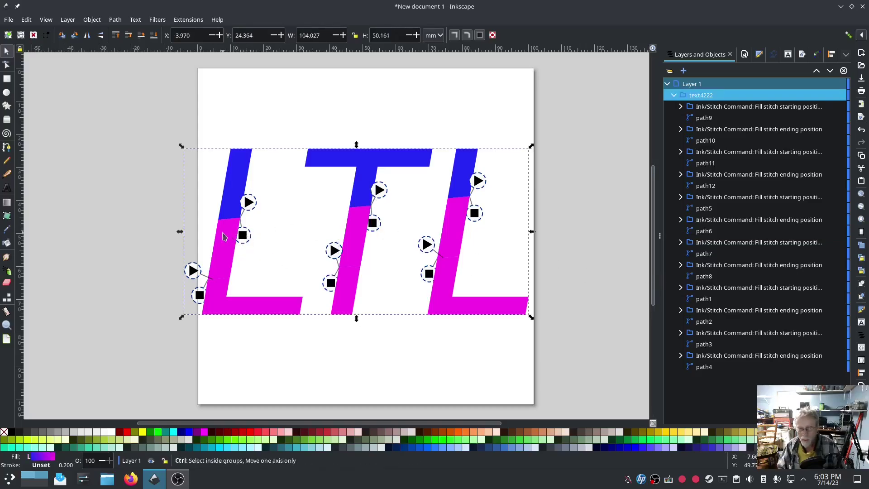
left_click(222, 233, "ctrl")
left_click(355, 231)
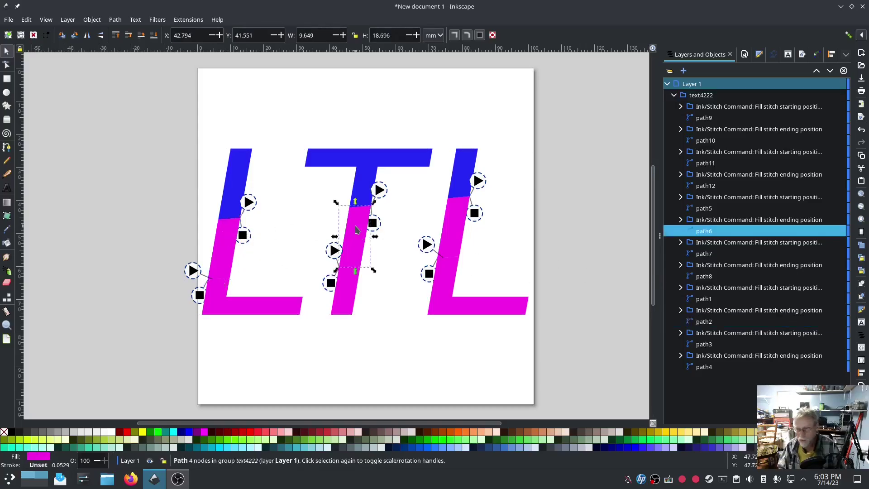
left_click(456, 224, "ctrl")
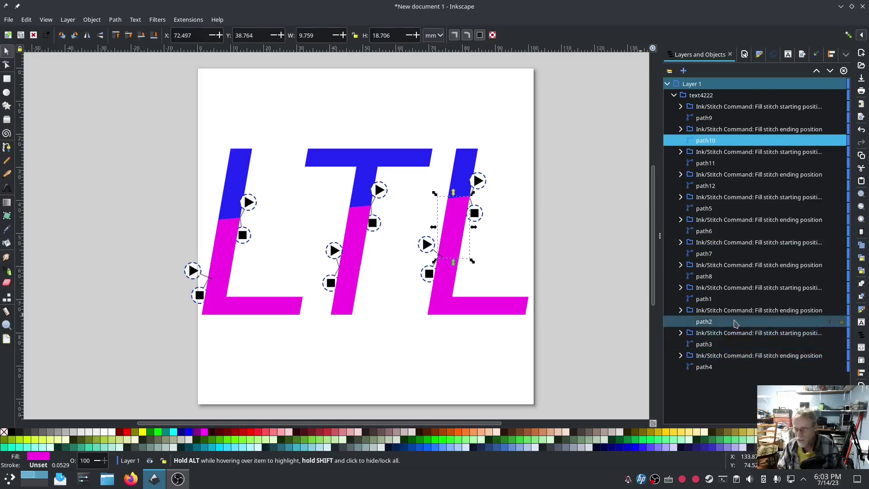
left_click(711, 321)
left_click(717, 231, "ctrl")
left_click(713, 141, "ctrl")
Step: Set their Ink/Stitch End row spacing to 0.75 mm and apply
left_click(189, 20)
mouse_move(233, 136)
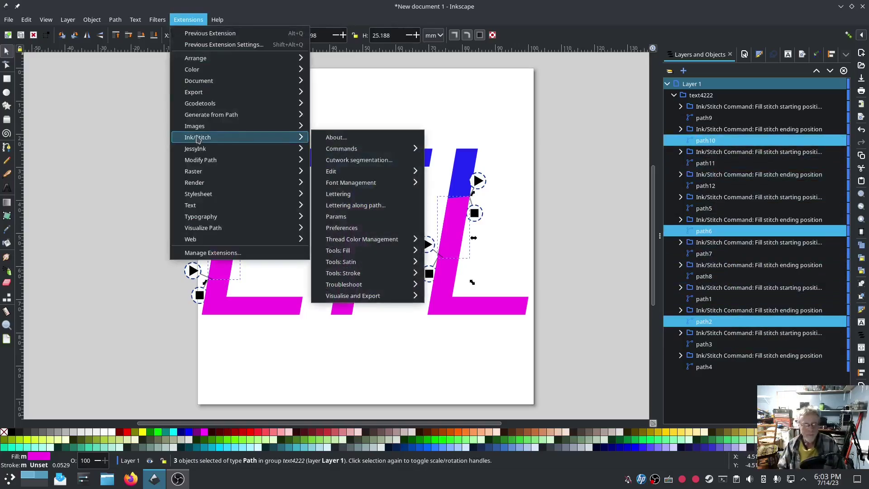
left_click(359, 216)
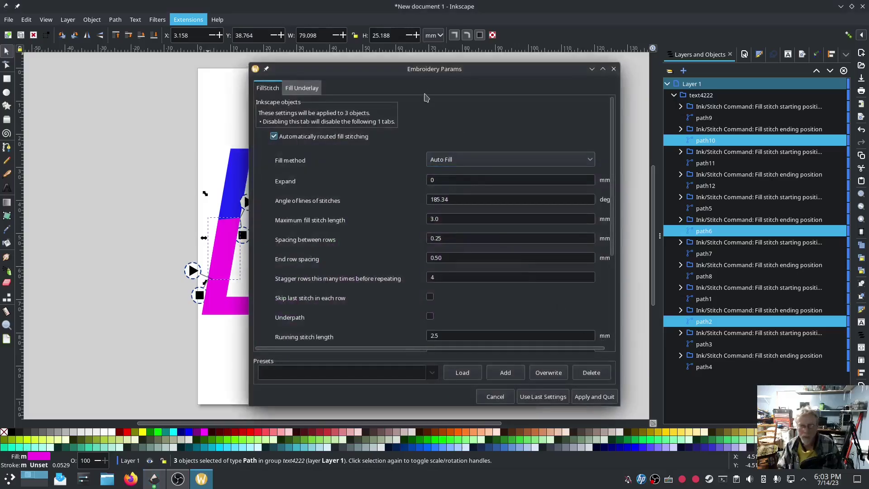
mouse_move(426, 60)
left_mouse_down()
mouse_move(156, 65)
mouse_move(186, 49)
left_mouse_up()
left_click(226, 238)
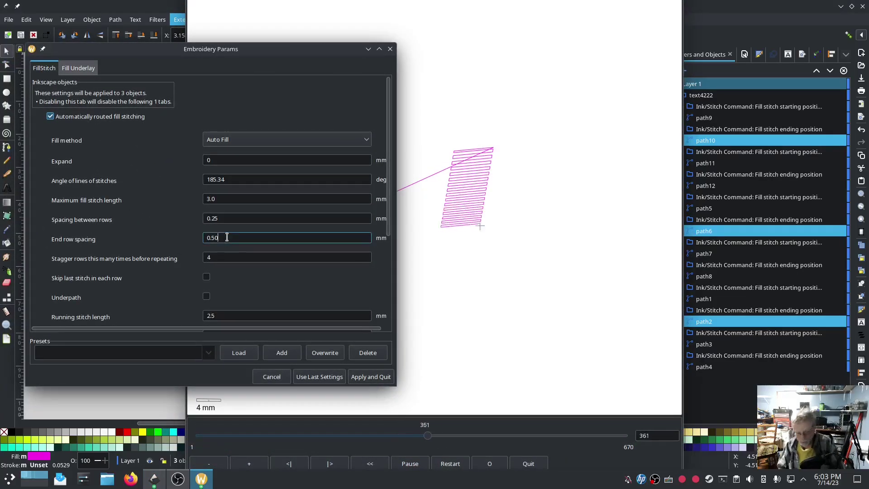
key("BackSpace")
key("BackSpace")
type("75")
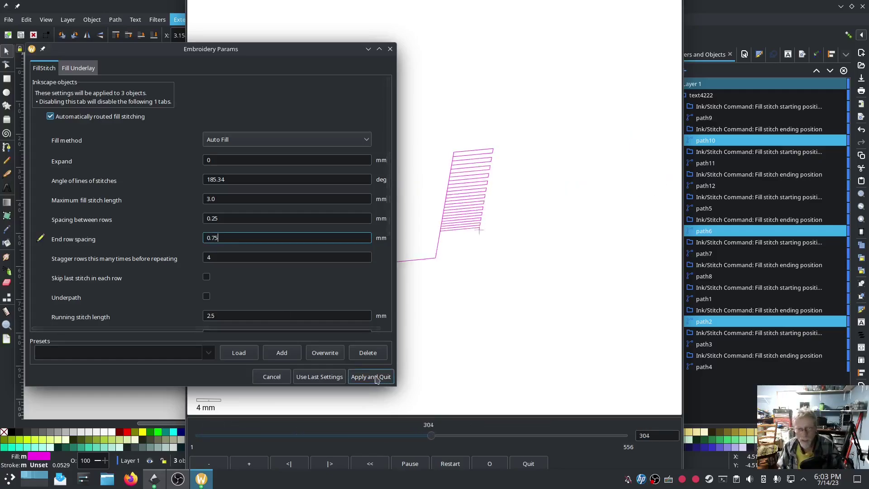
left_click(376, 378)
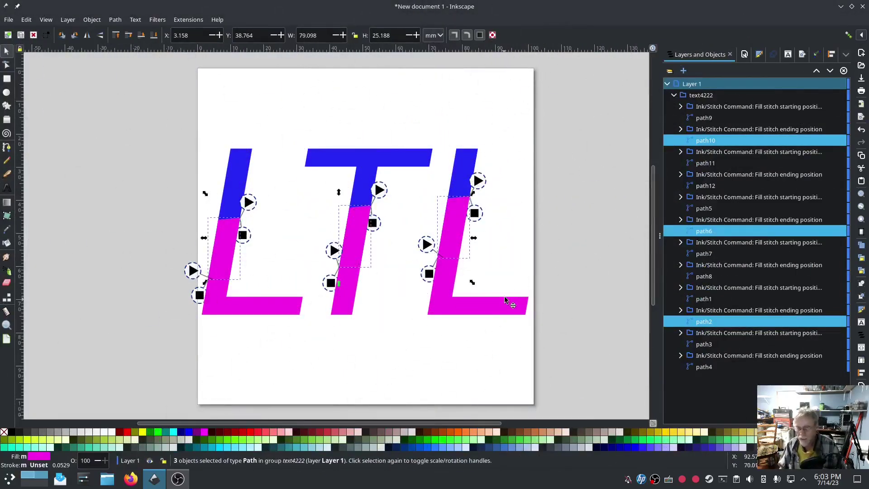
Step: Select the blue stem pieces of the first L, the T and the last L
left_click(709, 345)
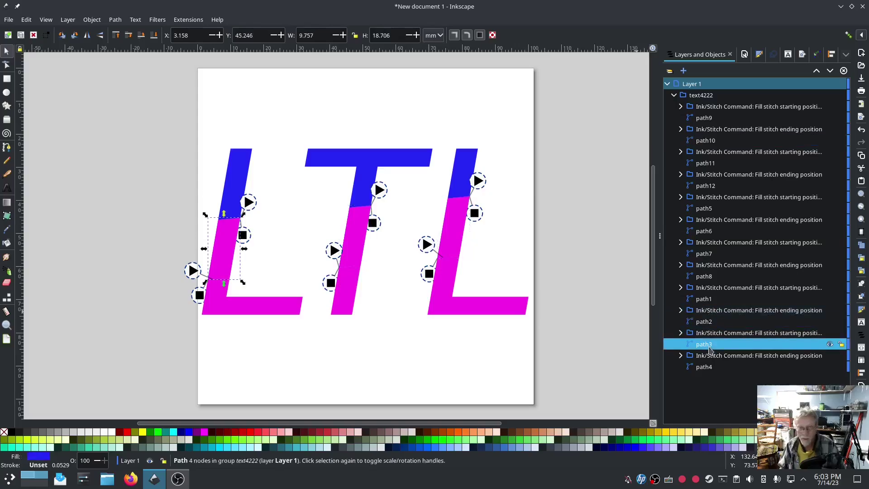
left_click(705, 299)
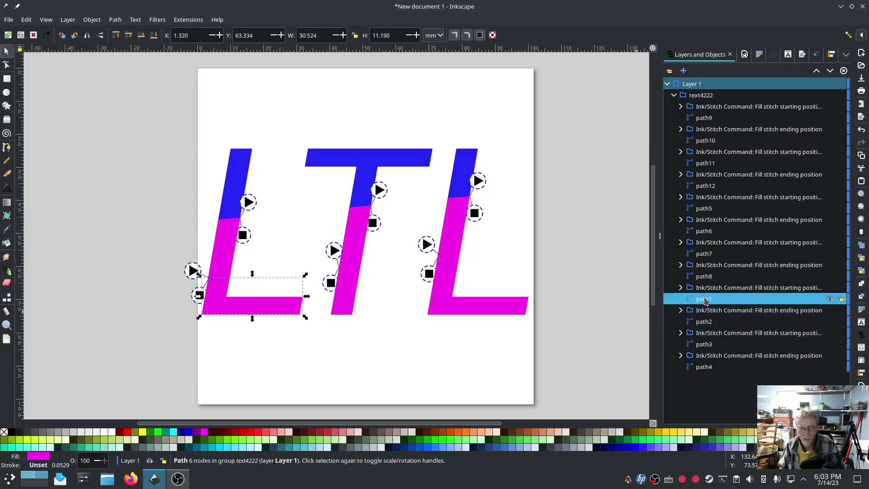
left_click(705, 277)
left_click(705, 254)
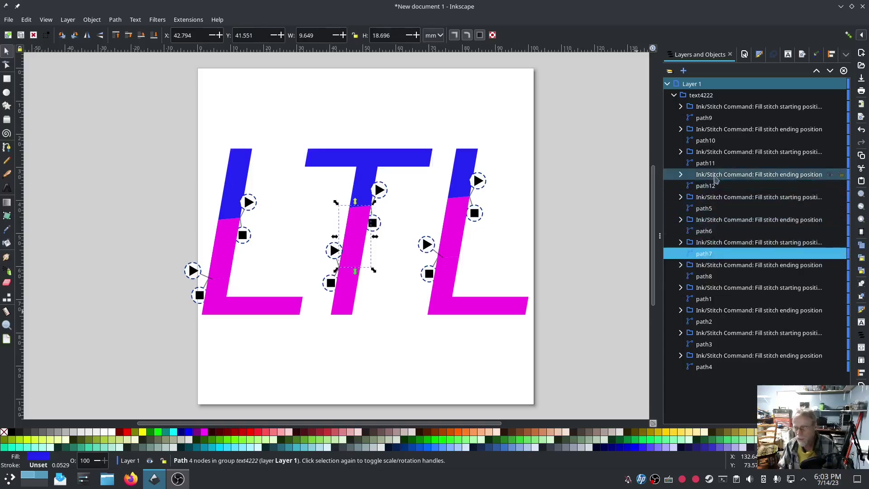
left_click(720, 163)
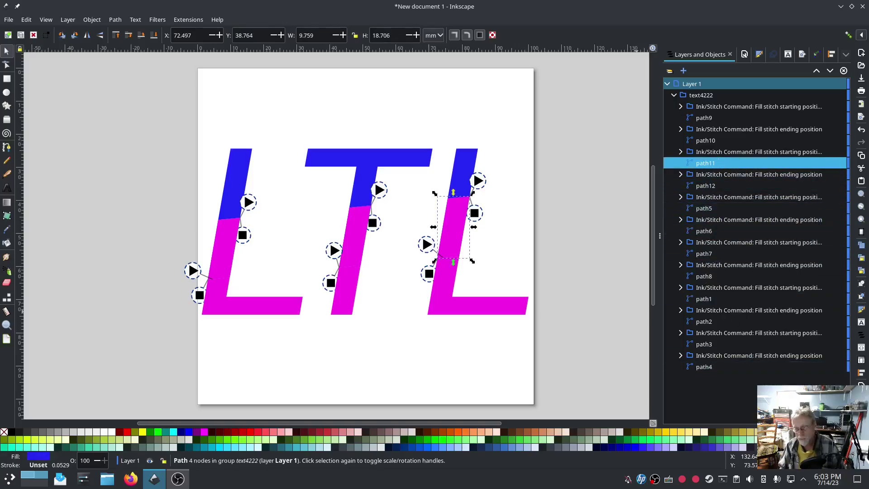
left_click(705, 344)
left_click(710, 253, "ctrl")
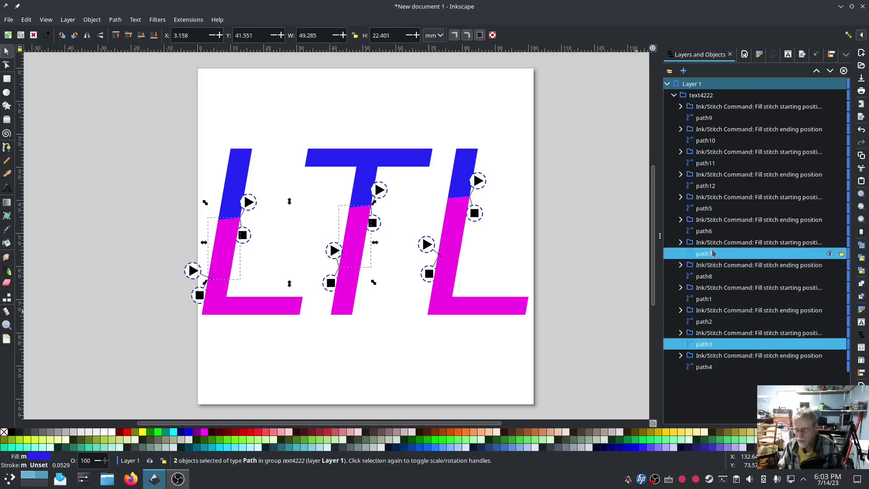
left_click(709, 164, "ctrl")
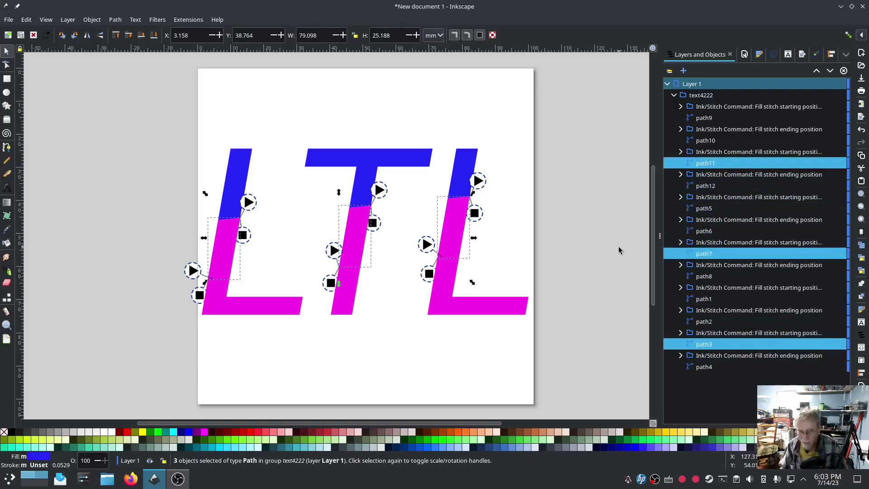
Step: Change their End row spacing from 0.50 to 0.75 mm in Ink/Stitch Params and apply
left_click(188, 19)
mouse_move(210, 138)
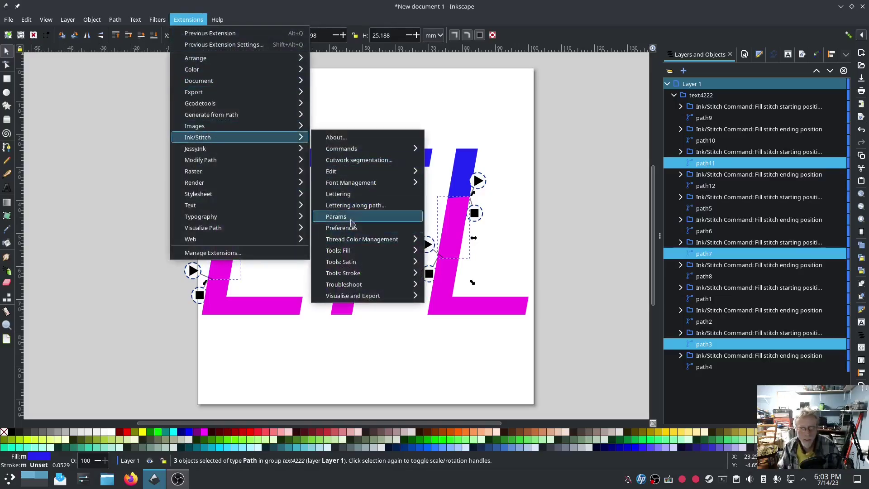
left_click(378, 212)
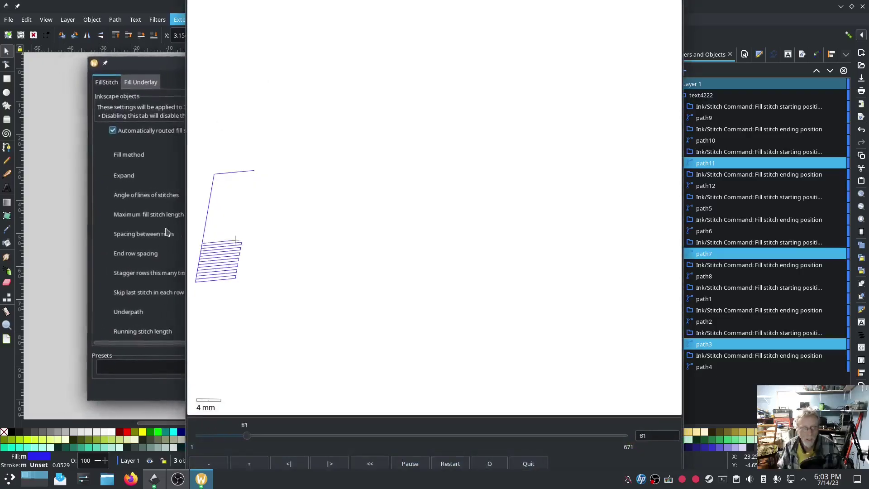
left_click(299, 249)
key("BackSpace")
key("BackSpace")
type("75")
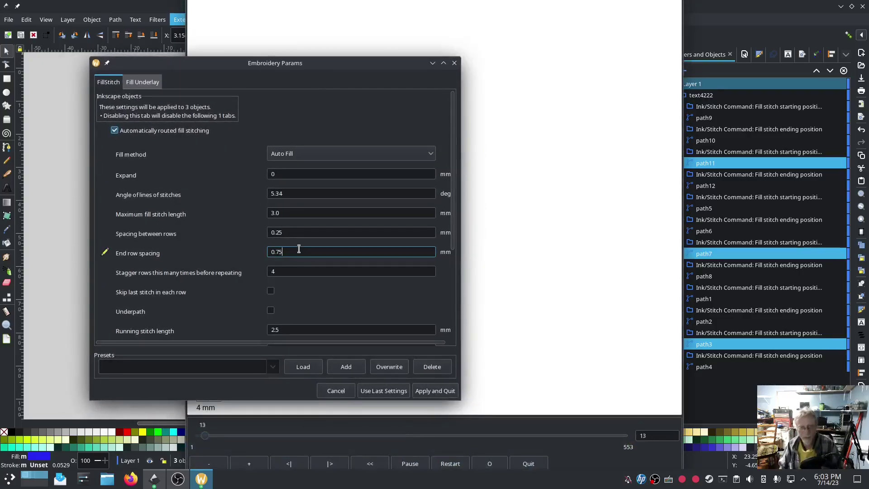
left_click(425, 391)
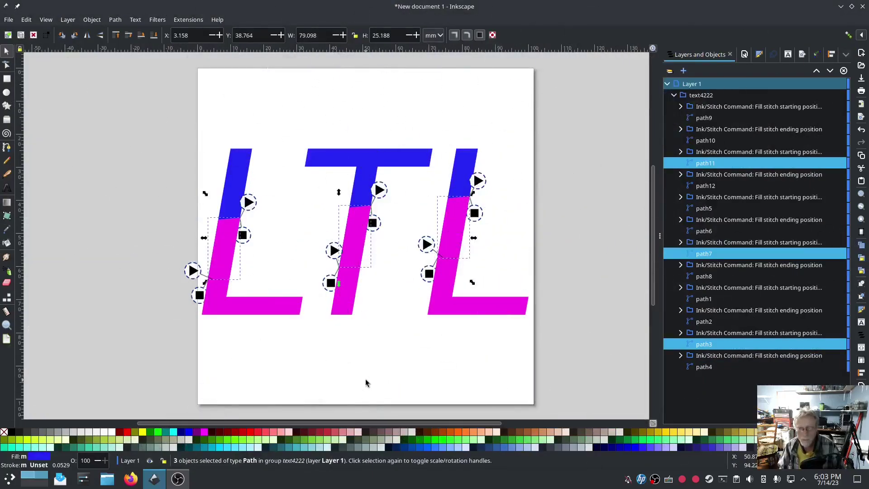
left_click(572, 96)
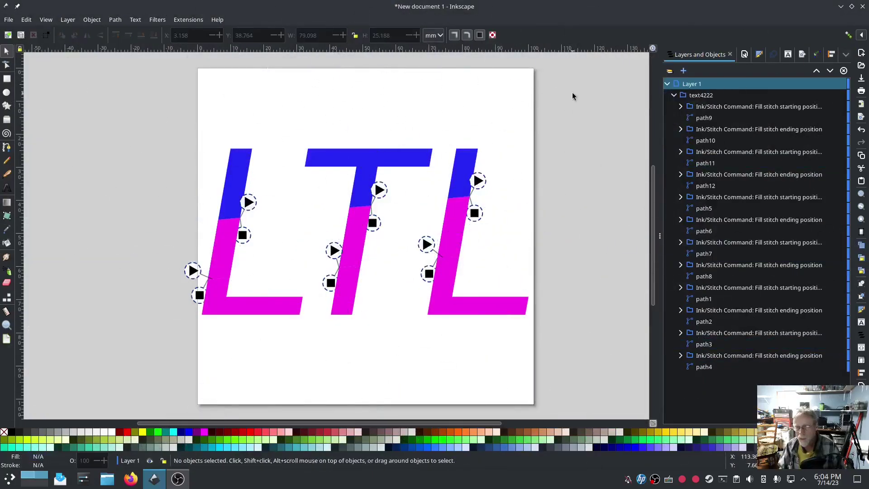
left_click(183, 23)
mouse_move(199, 105)
mouse_move(218, 137)
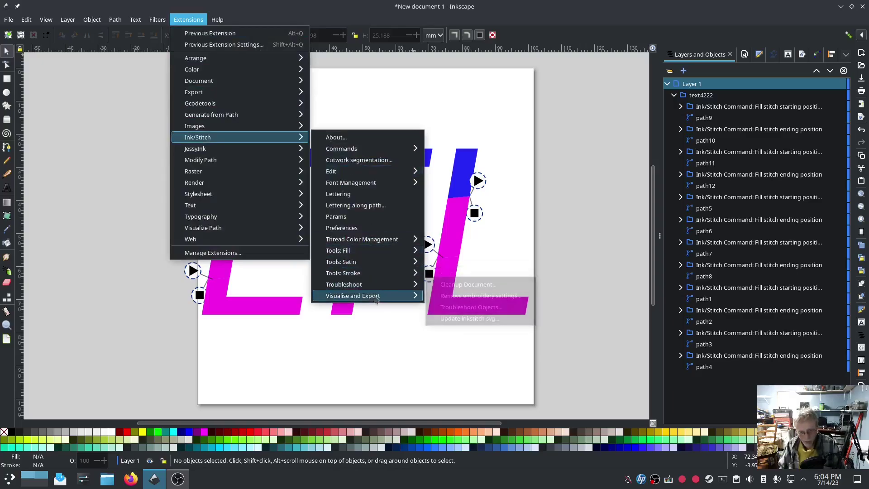
mouse_move(376, 296)
left_click(465, 330)
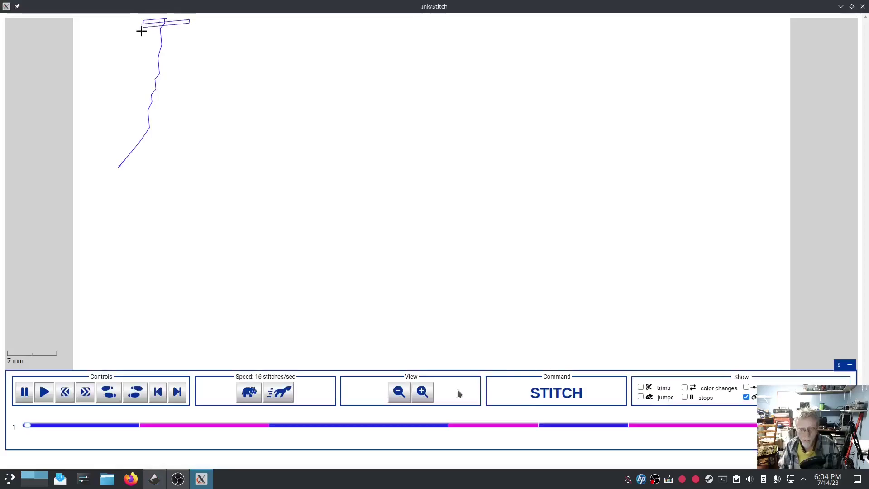
left_click(283, 393)
left_click(284, 393)
left_click(284, 393)
left_click(283, 393)
left_click(284, 393)
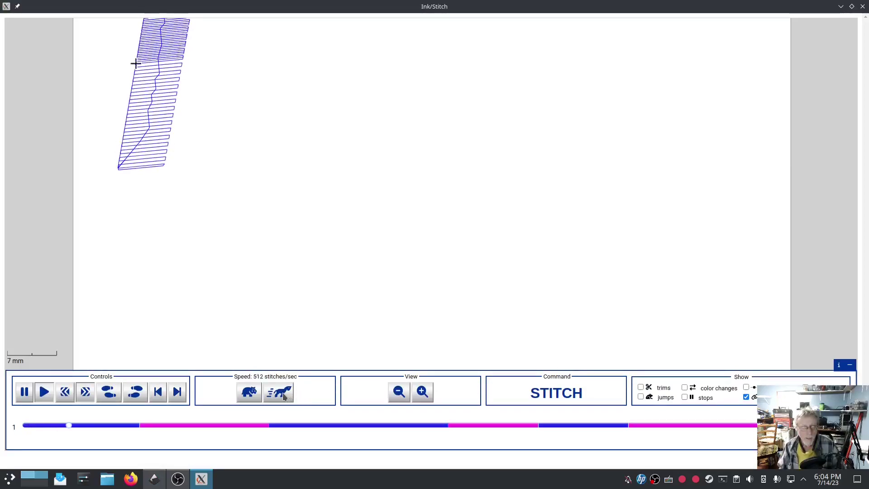
left_click(284, 393)
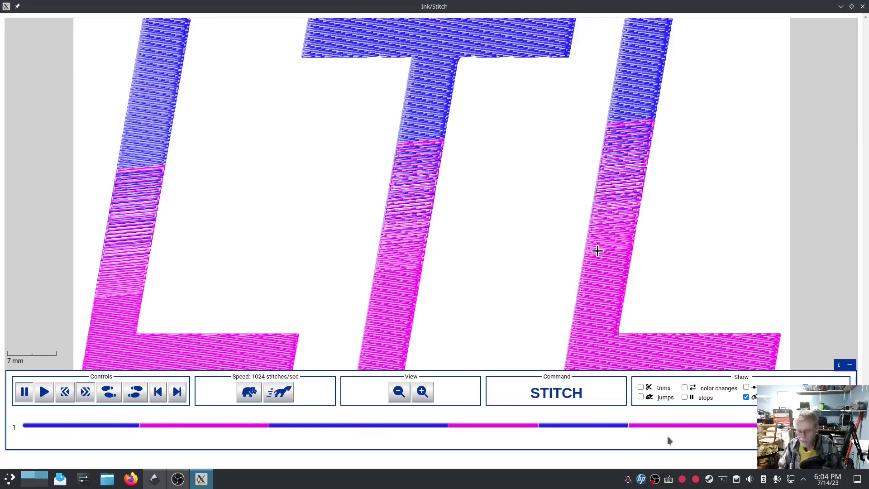
left_click(863, 7)
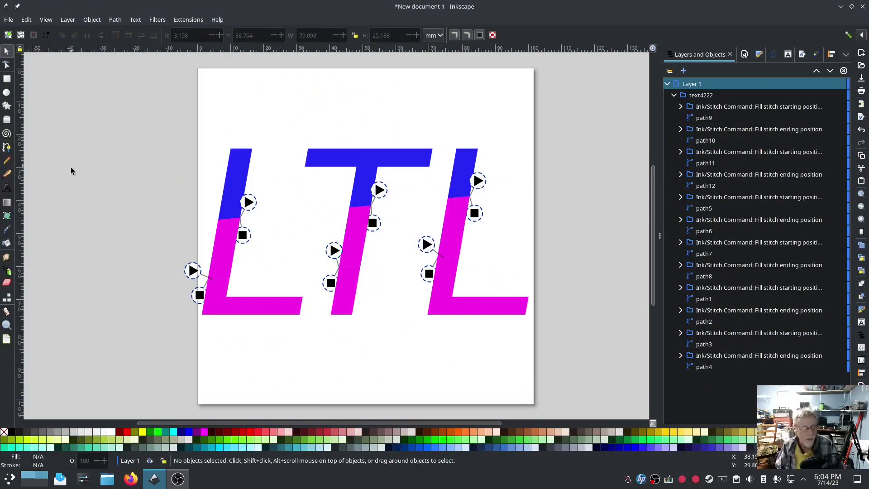
Step: Select all six magenta pieces via Select Same Fill Color and group them
left_click(269, 313)
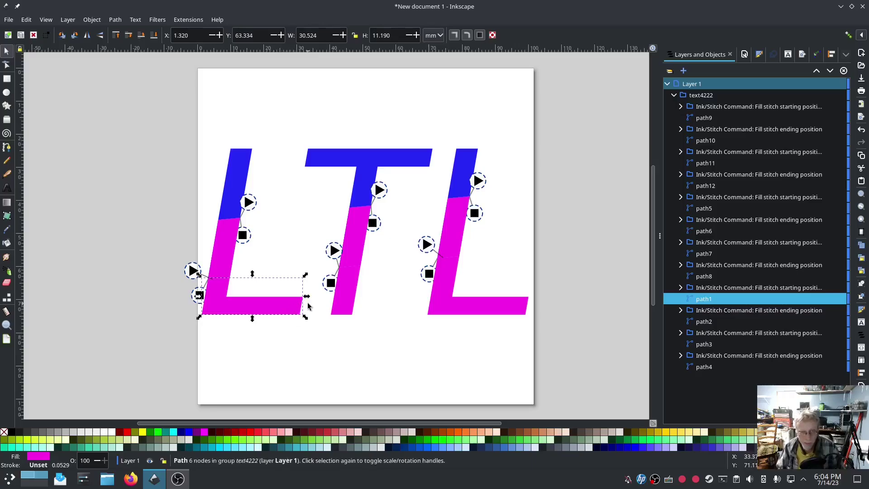
left_click(22, 23)
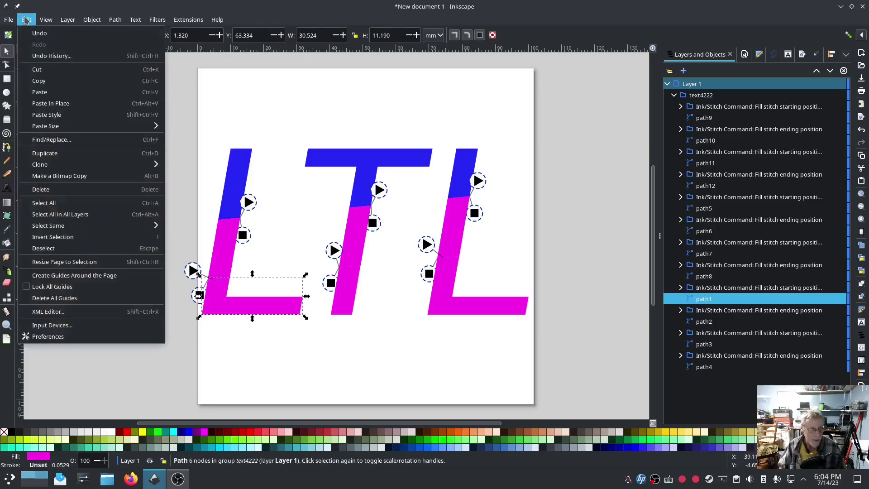
mouse_move(82, 226)
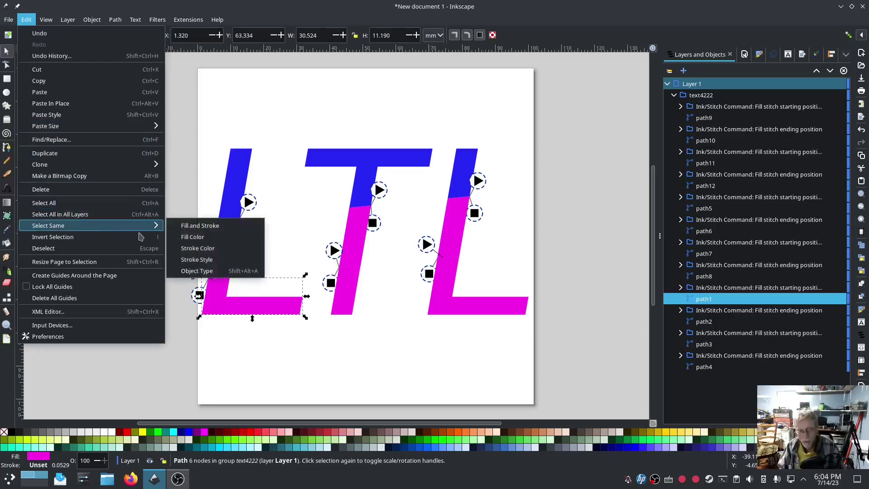
left_click(192, 236)
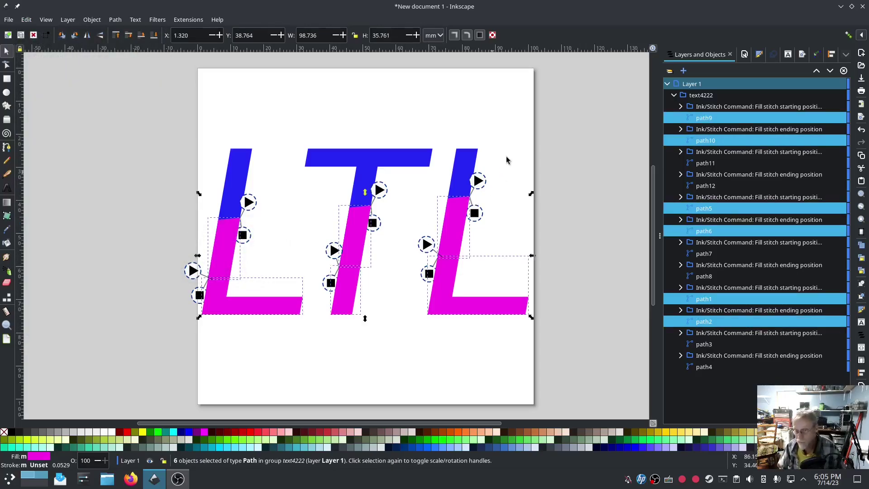
right_click(708, 142)
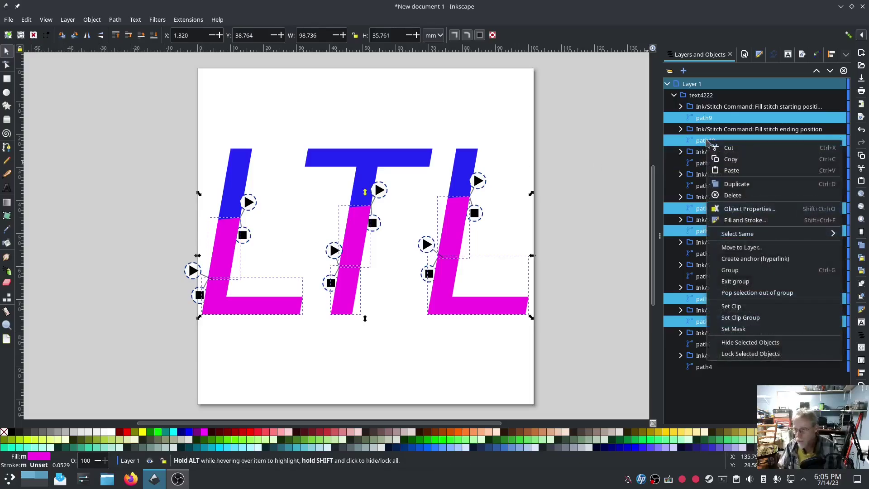
left_click(731, 270)
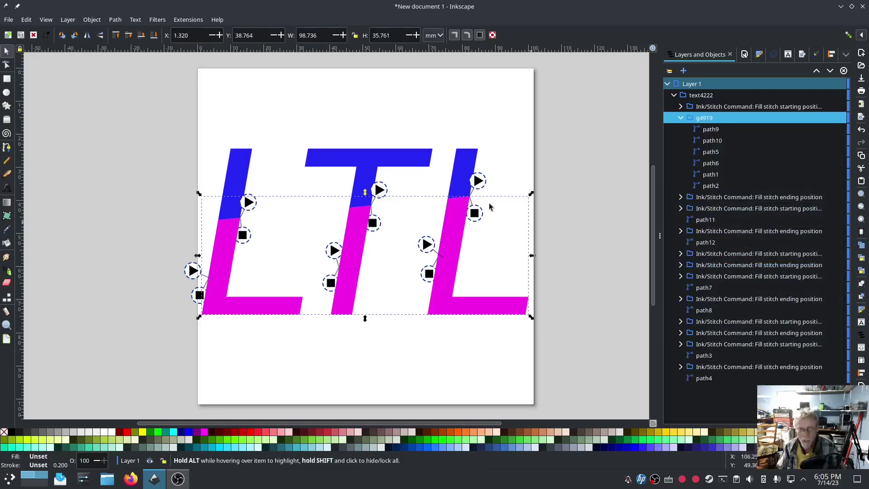
Step: Select all six blue pieces by the same fill colour, group them, and deselect
left_click(389, 160)
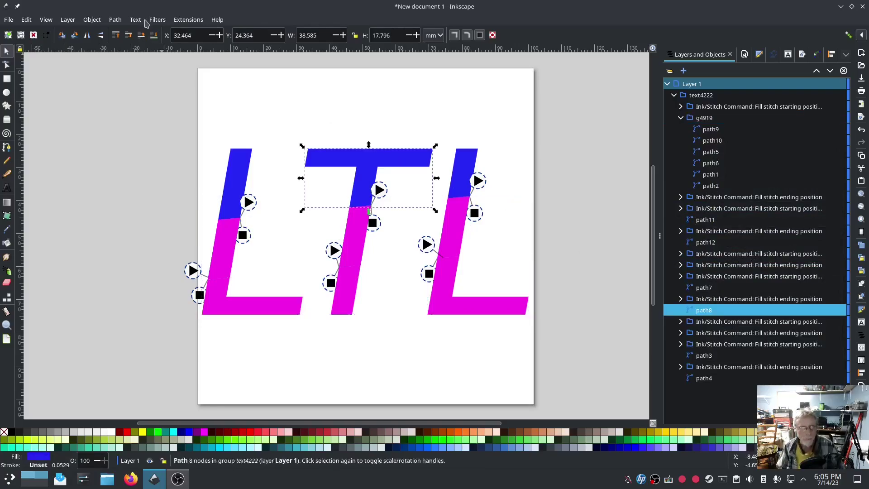
left_click(26, 20)
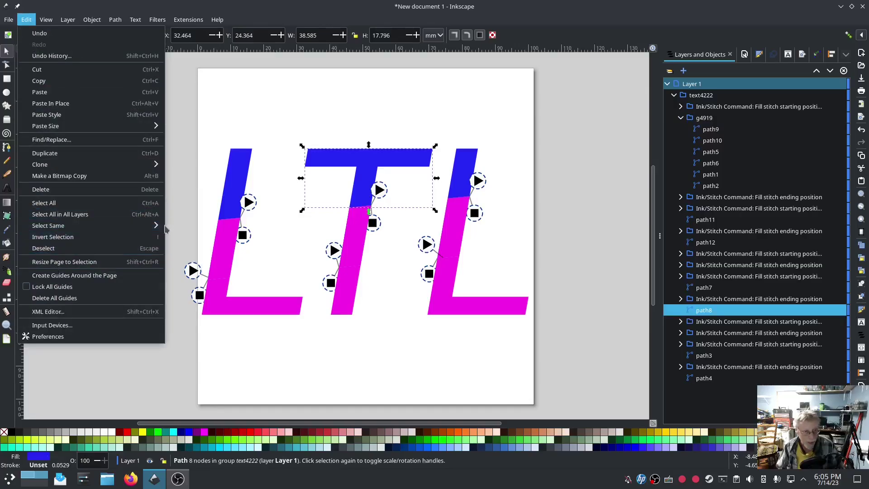
mouse_move(154, 225)
left_click(190, 236)
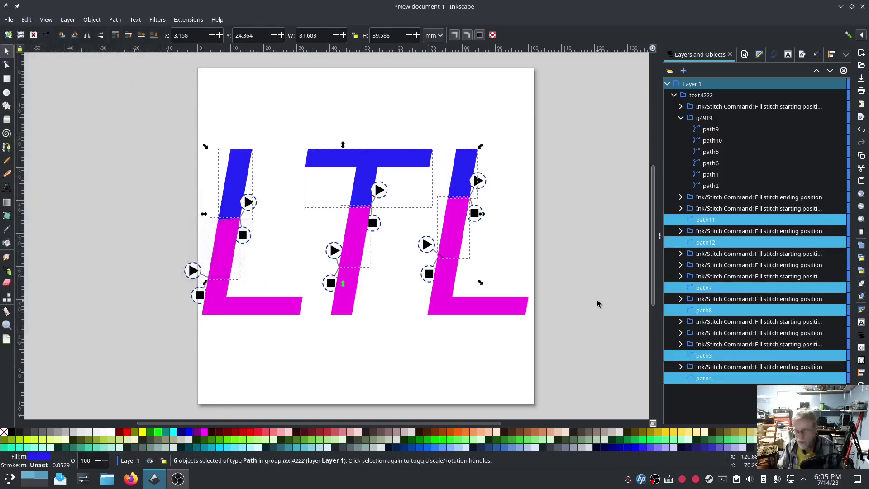
right_click(703, 223)
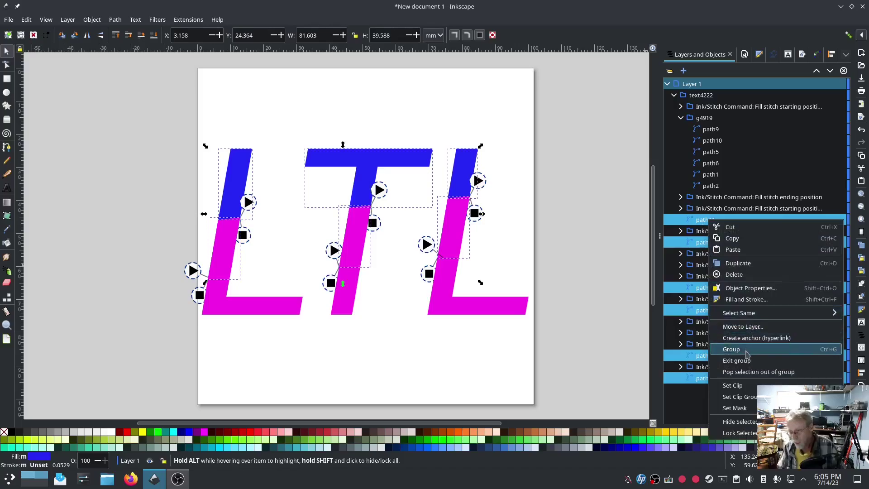
left_click(732, 349)
left_click(575, 205)
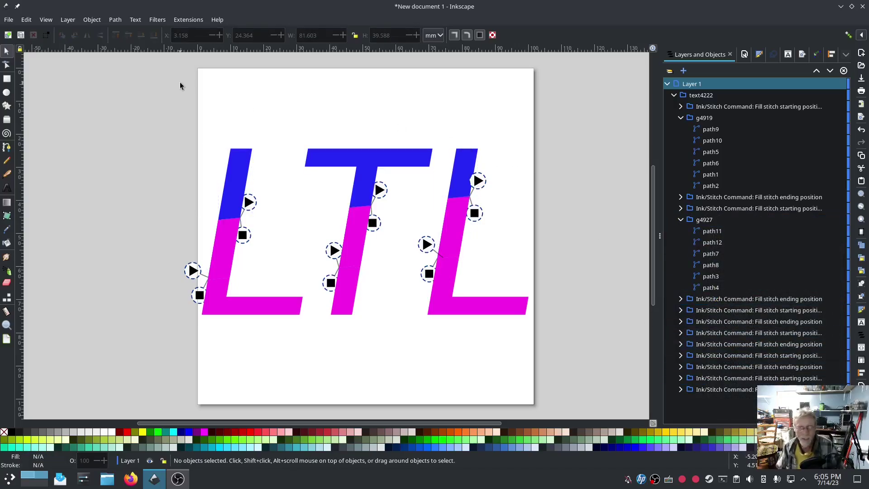
Step: Launch the Ink/Stitch Simulator / Realistic Preview for the regrouped LTL design
left_click(185, 20)
mouse_move(198, 140)
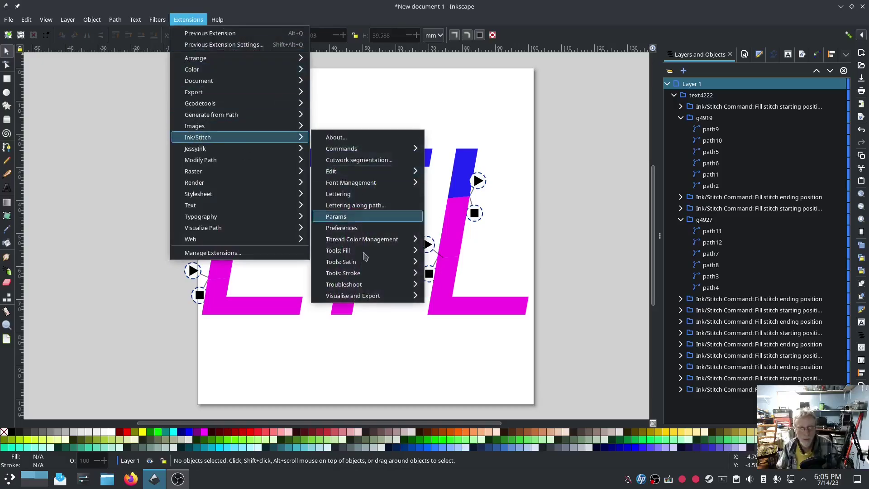
mouse_move(378, 297)
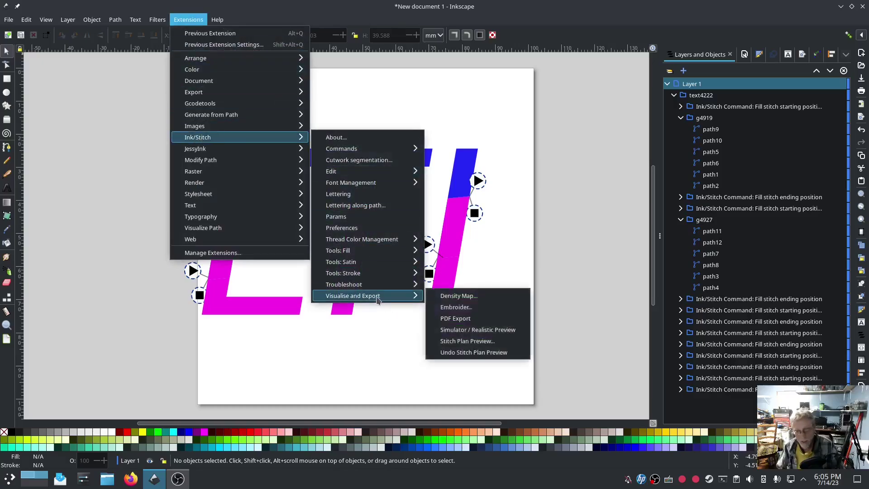
left_click(482, 330)
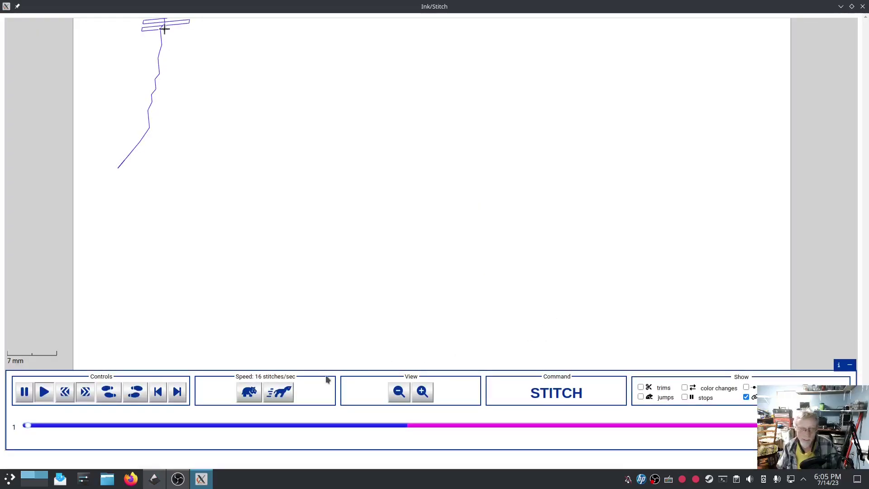
Step: Speed up playback until the blue blocks and then the magenta blocks are stitched
left_click(280, 393)
left_click(280, 393)
left_click(281, 393)
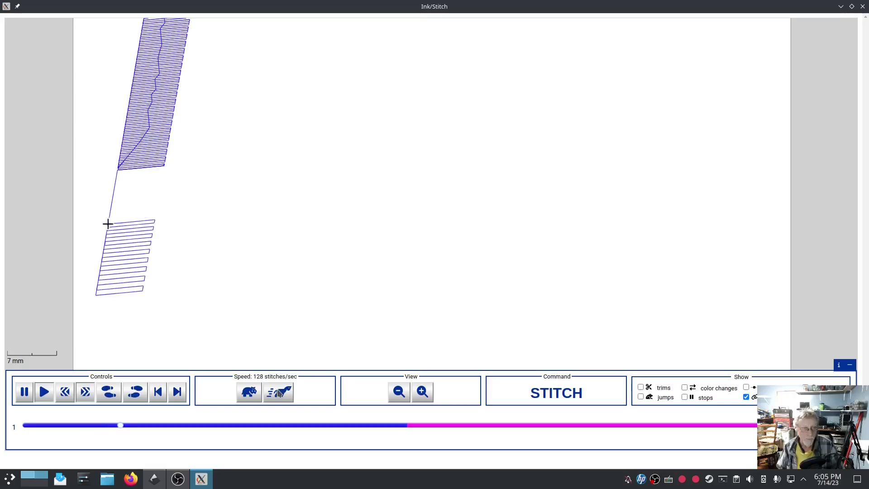
left_click(280, 393)
left_click(280, 394)
left_click(280, 393)
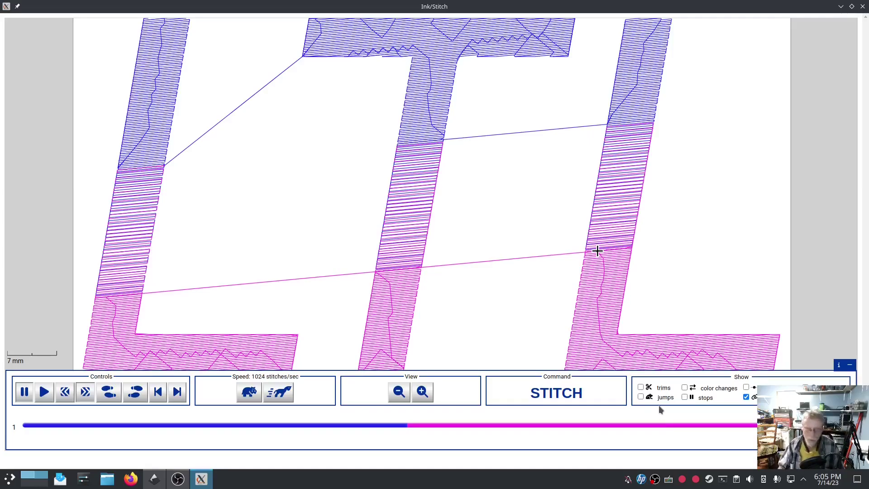
Step: Close the Ink/Stitch simulator window to get back to the LTL drawing
left_click(863, 6)
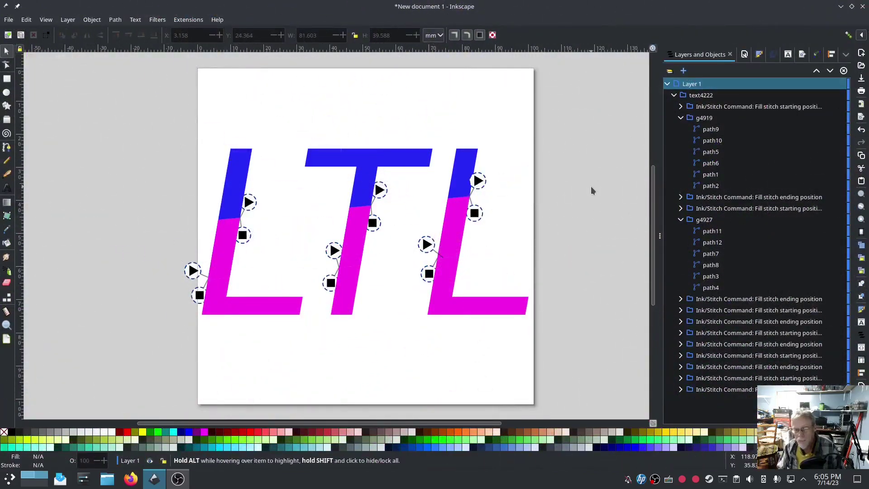